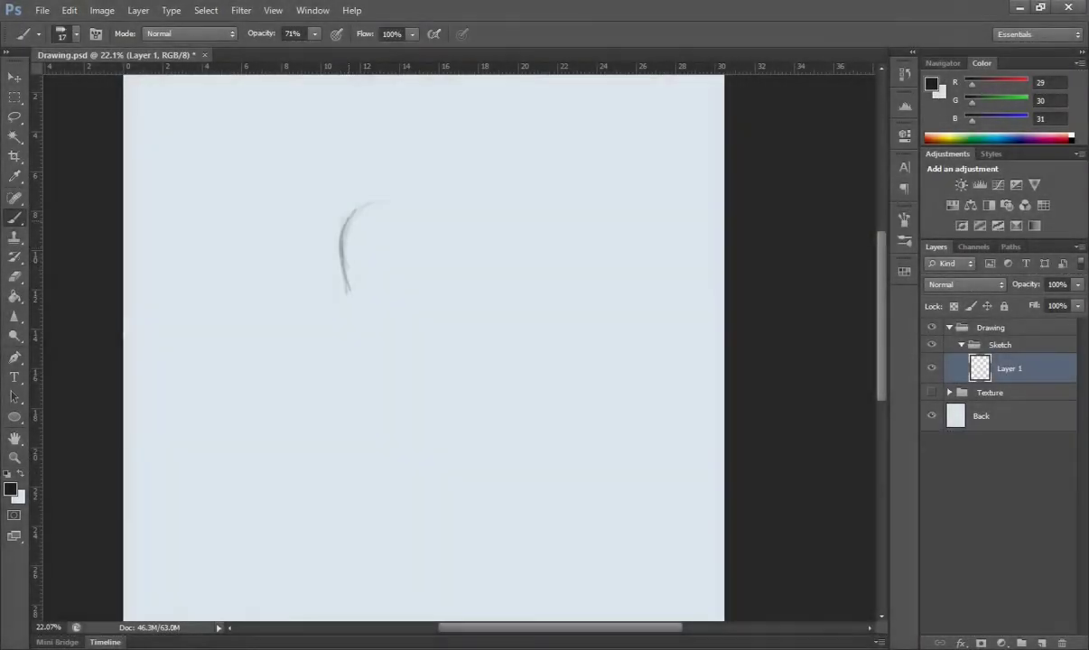
Sketch the oval outline of the head and the first shoulder strokes.
left_click_drag(347, 290, 424, 348)
left_click_drag(343, 221, 443, 323)
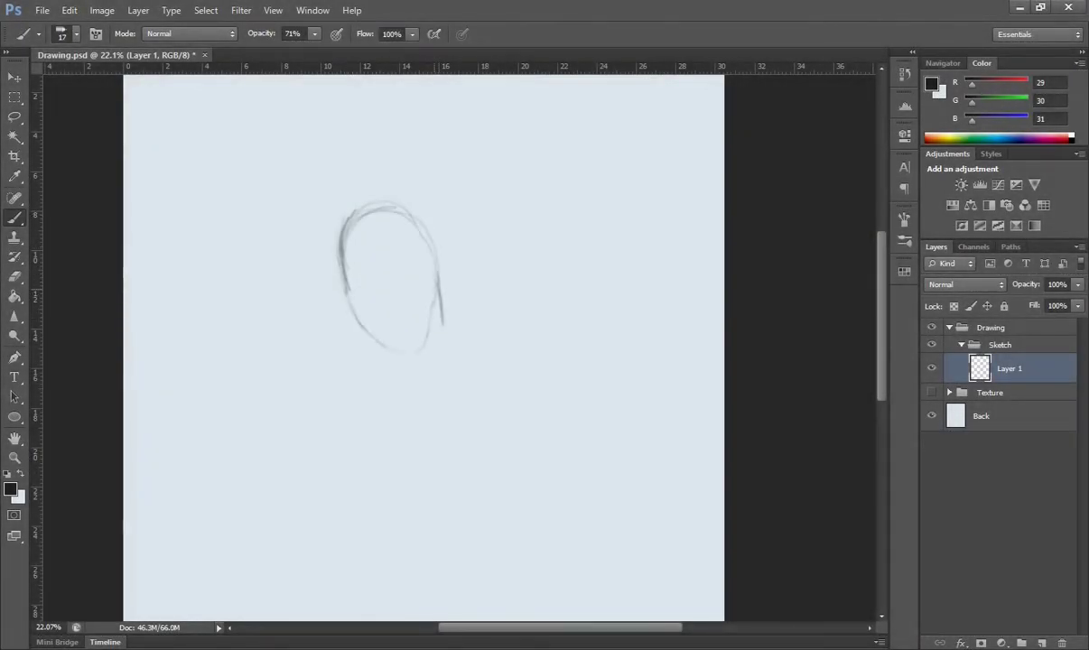
left_click_drag(344, 271, 430, 336)
left_click_drag(362, 357, 303, 417)
left_click_drag(397, 362, 438, 388)
scroll(424, 348, "down", 3)
Sketch both shoulders and the chest line, shifting the sketch left and upward.
left_click_drag(343, 280, 304, 323)
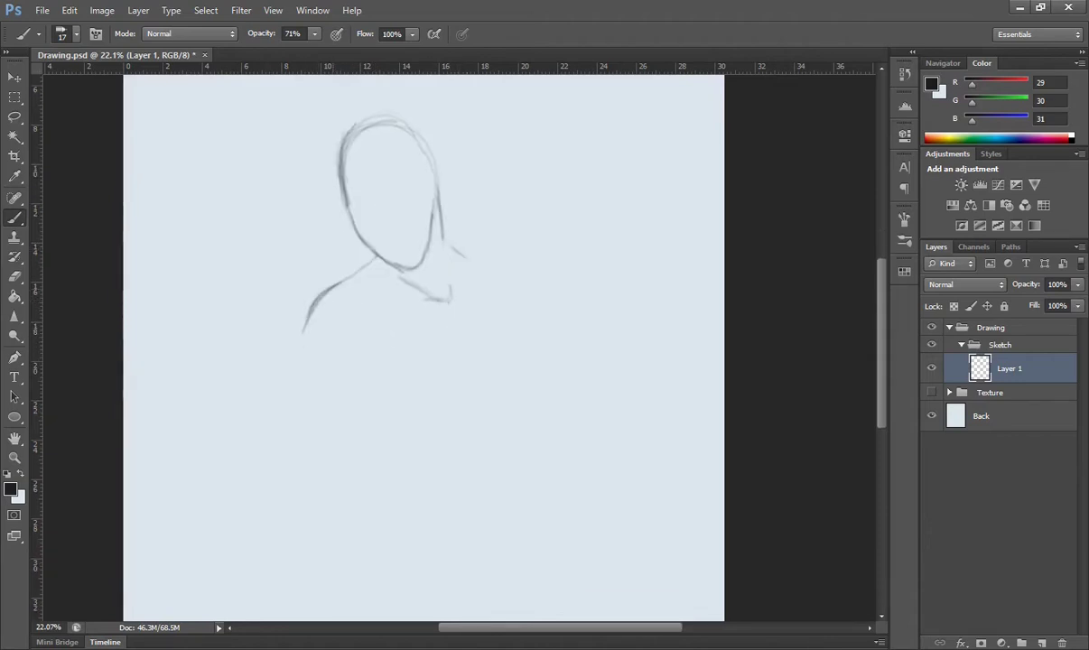
left_click_drag(503, 294, 513, 330)
left_click_drag(361, 371, 393, 442)
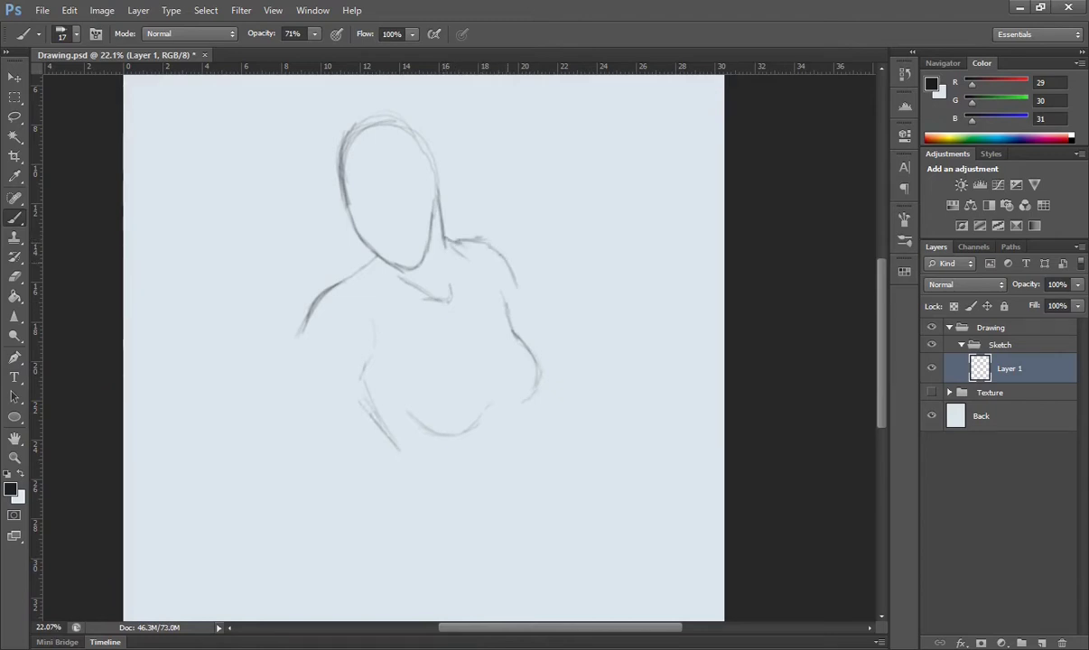
left_click_drag(425, 271, 361, 271)
left_click_drag(468, 400, 485, 443)
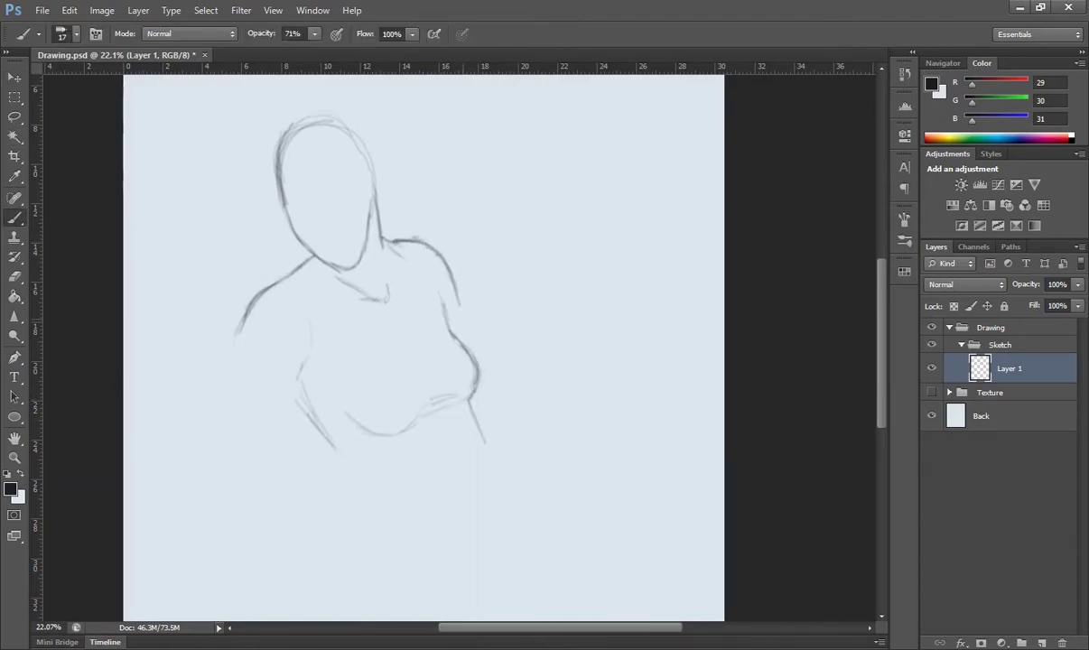
left_click_drag(442, 289, 459, 339)
left_click_drag(361, 316, 361, 253)
Draw the left arm's inner and outer lines and darken the left shoulder and body outline.
left_click_drag(236, 265, 255, 432)
mouse_move(298, 319)
left_mouse_down()
mouse_move(288, 428)
mouse_move(239, 542)
left_mouse_up()
left_click_drag(275, 406, 258, 547)
mouse_move(276, 405)
left_mouse_down()
mouse_move(273, 343)
mouse_move(264, 508)
mouse_move(289, 301)
mouse_move(318, 378)
mouse_move(370, 433)
left_mouse_up()
left_click_drag(298, 354, 370, 448)
left_click_drag(236, 267, 233, 388)
left_click_drag(238, 227, 226, 372)
left_click_drag(397, 339, 333, 359)
Extend the body line down to the hip and draw the right arm's outlines.
mouse_move(356, 416)
left_mouse_down()
mouse_move(366, 449)
mouse_move(419, 519)
left_mouse_up()
left_click_drag(467, 298, 526, 438)
left_click_drag(483, 375, 506, 483)
left_click_drag(480, 342, 493, 395)
left_click_drag(397, 177, 475, 325)
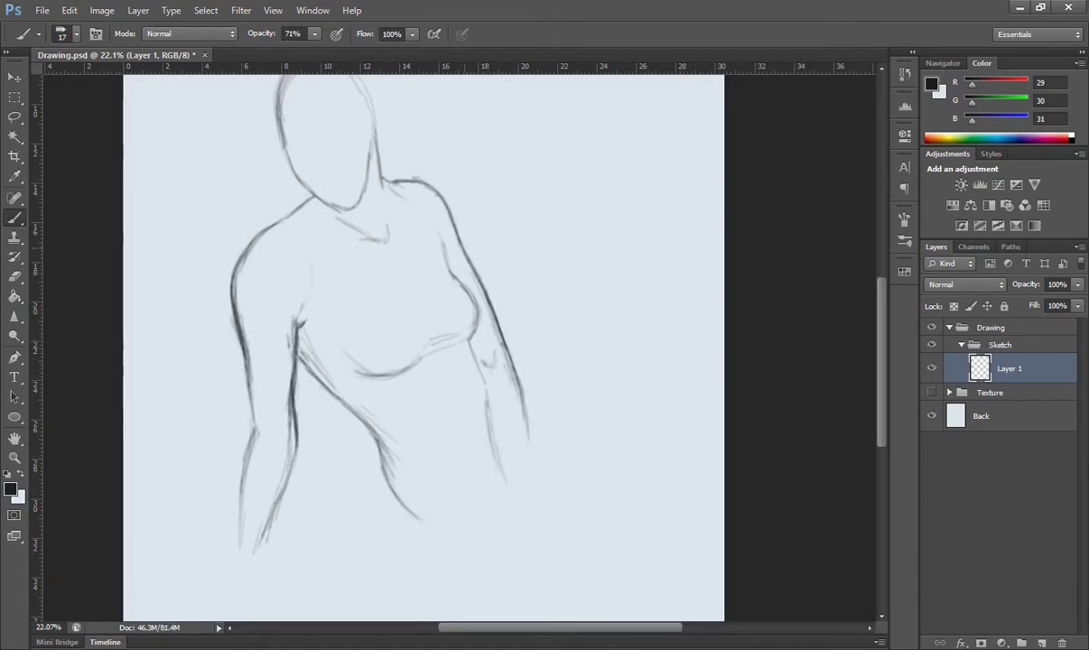
Shrink the whole figure sketch with Free Transform and move it up-left.
key("ctrl+t")
key("Return")
mouse_move(486, 559)
left_mouse_down()
mouse_move(433, 475)
mouse_move(555, 469)
left_mouse_up()
Draw the horizontal seated thigh and reinforce the back line down to the hip.
mouse_move(420, 413)
left_mouse_down()
mouse_move(596, 404)
mouse_move(553, 469)
left_mouse_up()
left_click_drag(439, 379, 469, 456)
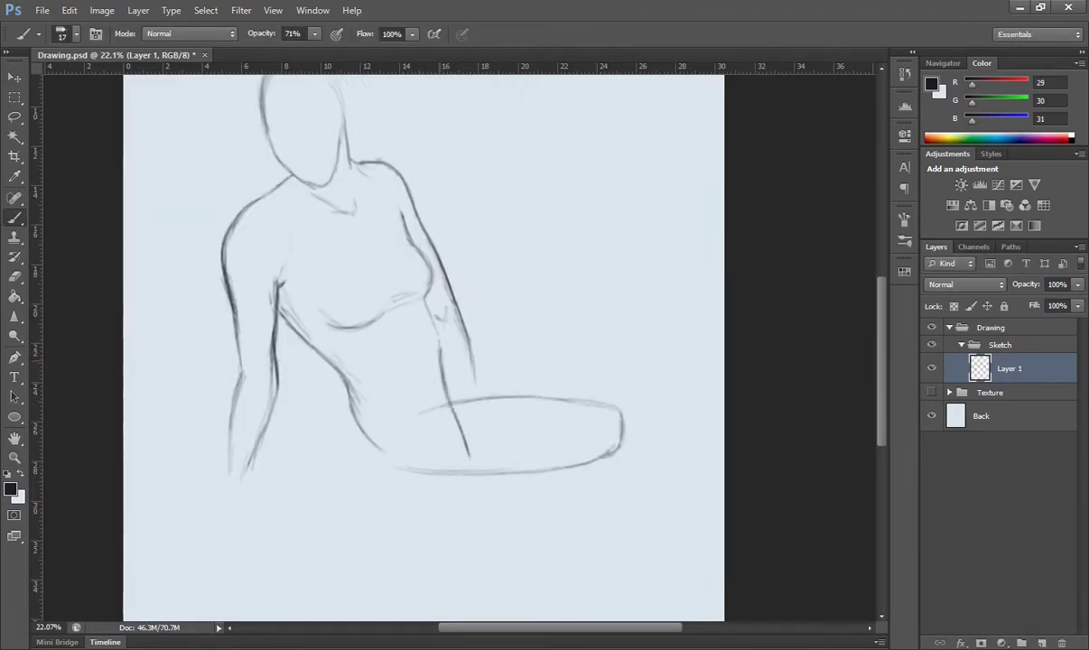
mouse_move(359, 429)
left_mouse_down()
mouse_move(316, 350)
mouse_move(261, 291)
left_mouse_up()
left_click_drag(315, 343, 285, 317)
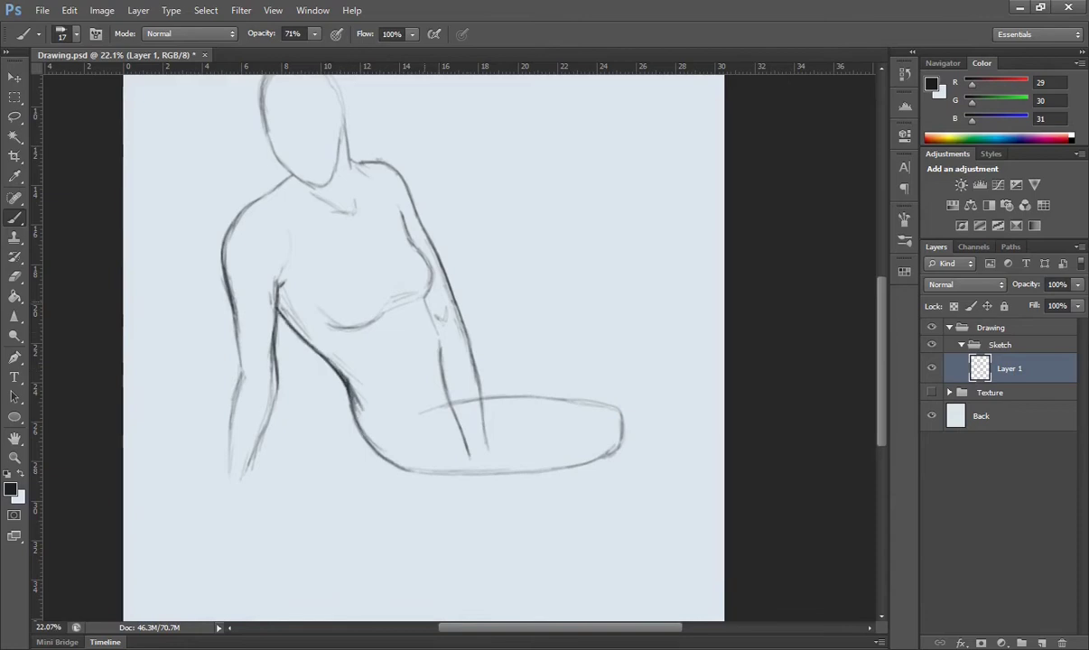
Sketch the diagonal raised thigh and darken both thigh lines.
left_click_drag(447, 277, 527, 187)
mouse_move(424, 411)
left_mouse_down()
mouse_move(536, 393)
mouse_move(621, 409)
left_mouse_up()
mouse_move(447, 274)
left_mouse_down()
mouse_move(553, 168)
mouse_move(525, 180)
left_mouse_up()
left_click_drag(424, 408, 623, 397)
left_click_drag(542, 395, 623, 447)
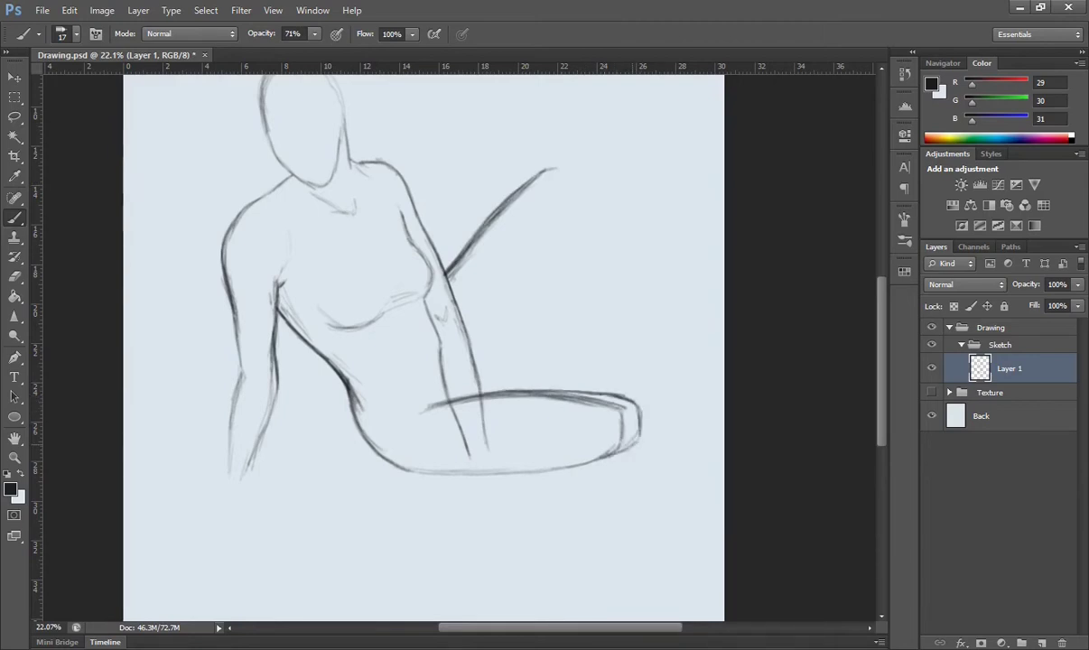
Draw the lower leg up to an outlined raised knee and extend the calf.
left_click_drag(476, 366, 516, 318)
left_click_drag(445, 274, 542, 176)
left_click_drag(477, 352, 524, 226)
mouse_move(528, 271)
left_mouse_down()
mouse_move(547, 167)
mouse_move(552, 267)
mouse_move(560, 167)
mouse_move(594, 343)
left_mouse_up()
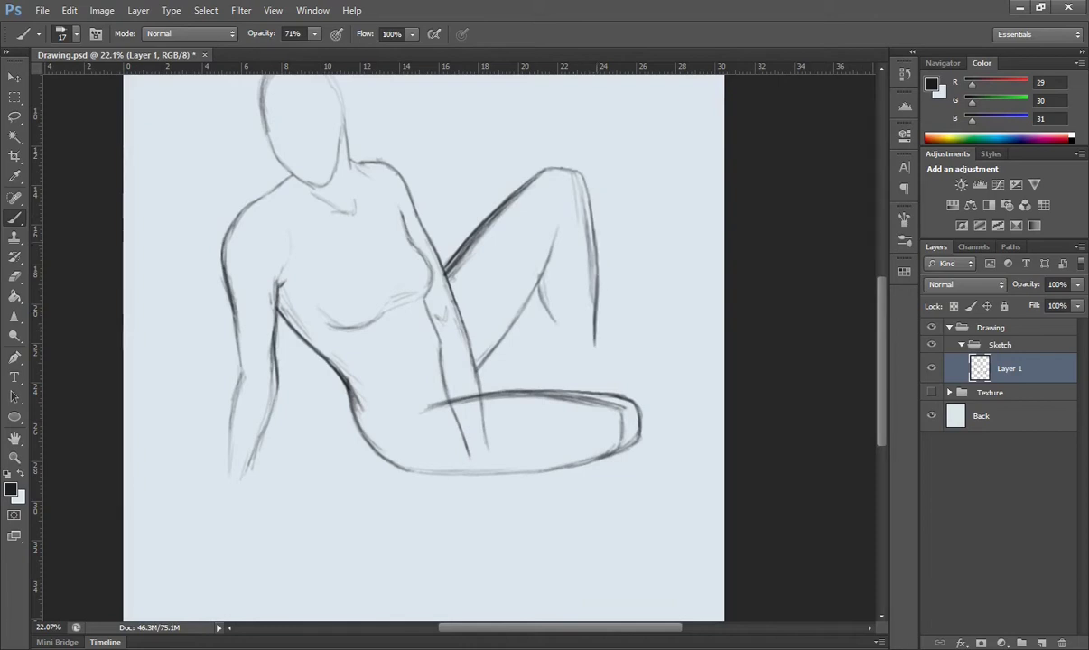
left_click_drag(562, 218, 544, 271)
Erase doubled and stray strokes, then redraw the raised leg's lower leg lines.
key("e")
left_click_drag(541, 401, 587, 398)
mouse_move(447, 266)
left_mouse_down()
mouse_move(424, 235)
mouse_move(496, 181)
left_mouse_up()
key("b")
left_click_drag(529, 271, 514, 347)
left_click_drag(556, 289, 562, 366)
Darken the thigh's lower edge and sketch the forearm reaching down over the thigh.
mouse_move(357, 419)
left_mouse_down()
mouse_move(411, 473)
mouse_move(433, 473)
mouse_move(420, 474)
left_mouse_up()
left_click_drag(469, 411, 492, 447)
left_click_drag(440, 314, 457, 371)
left_click_drag(413, 321, 433, 388)
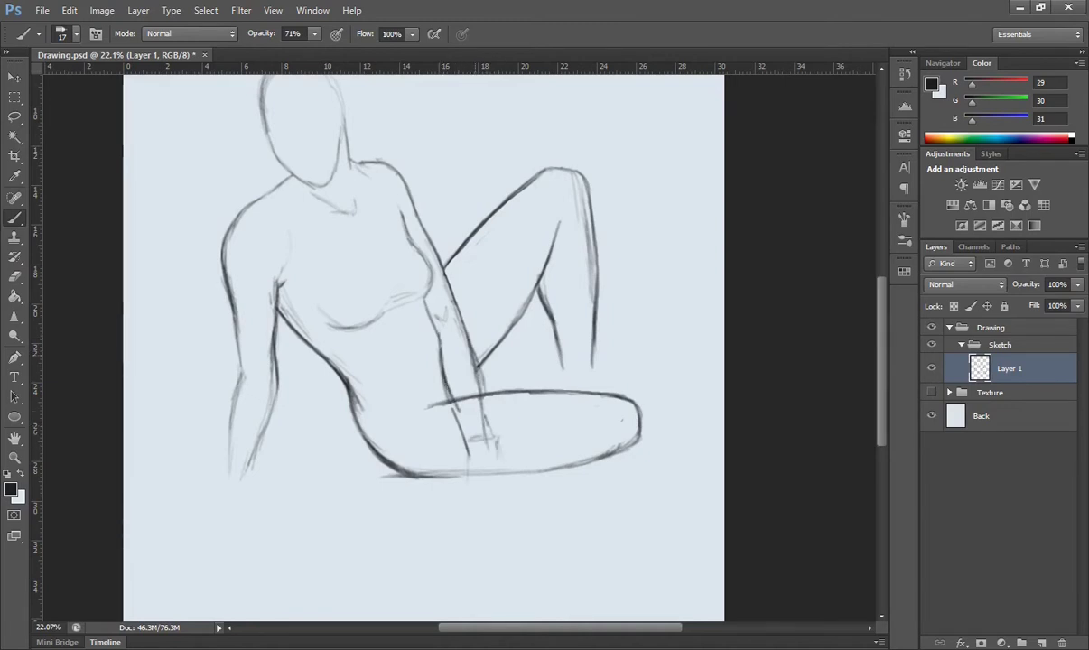
left_click_drag(447, 334, 460, 376)
Clean up the forearm strokes and draw the hand's fingers below the thigh.
key("e")
mouse_move(424, 249)
left_mouse_down()
mouse_move(464, 456)
mouse_move(483, 501)
mouse_move(523, 513)
left_mouse_up()
key("b")
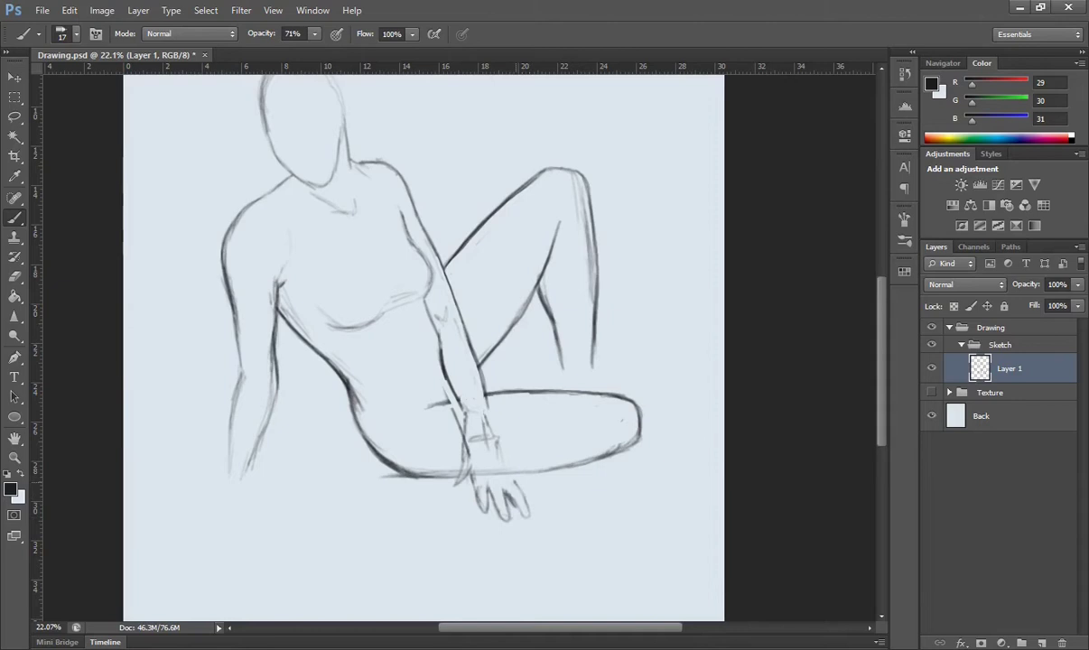
left_click_drag(430, 369, 460, 483)
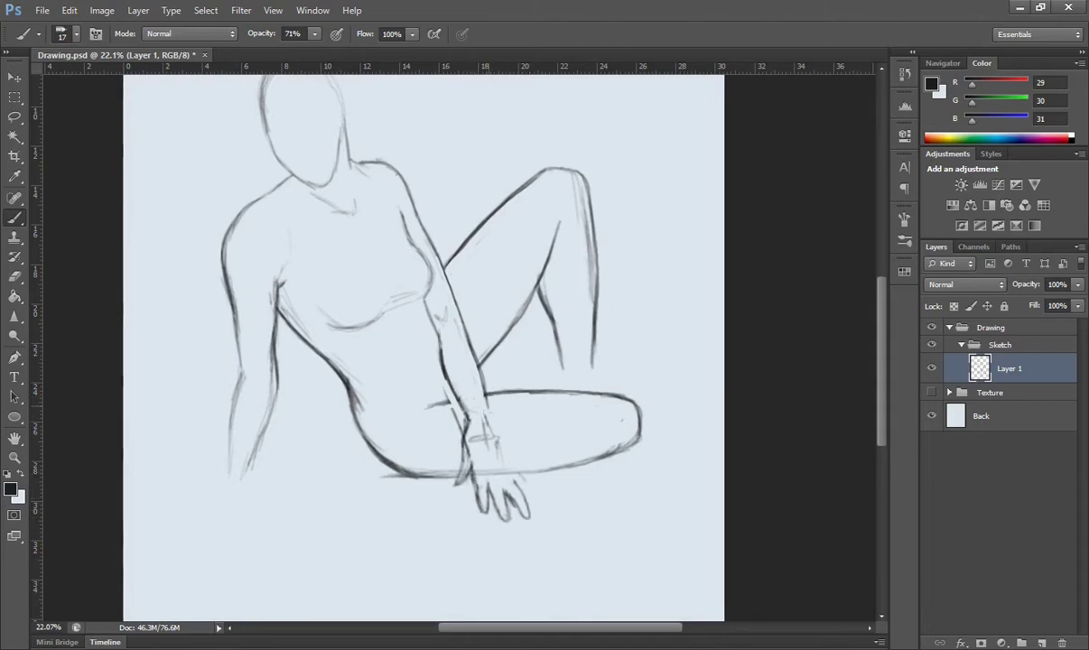
Darken the forearm, left arm and chest lines, hatching the upper arm and under the chest.
key("e")
key("b")
left_click_drag(464, 386, 482, 436)
left_click_drag(227, 320, 226, 380)
left_click_drag(225, 289, 221, 447)
mouse_move(221, 366)
left_mouse_down()
mouse_move(235, 495)
mouse_move(271, 289)
left_mouse_up()
left_click_drag(401, 200, 408, 271)
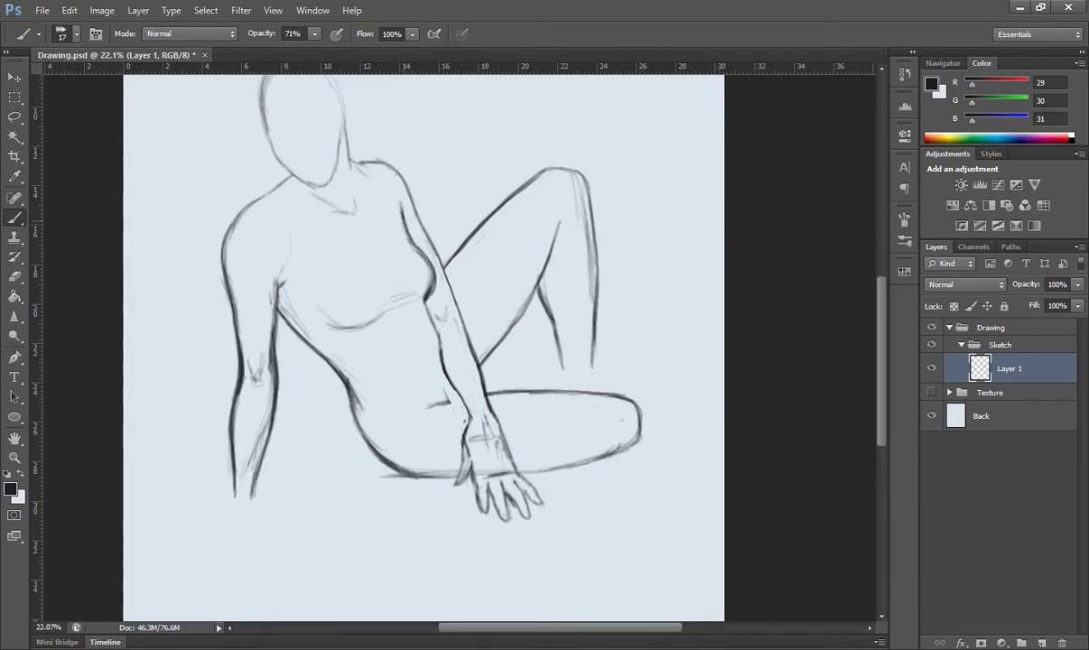
left_click_drag(246, 236, 291, 239)
left_click_drag(303, 305, 406, 263)
Darken the raised leg's shin, thigh and calf lines and refine the hip line.
left_click_drag(598, 250, 593, 310)
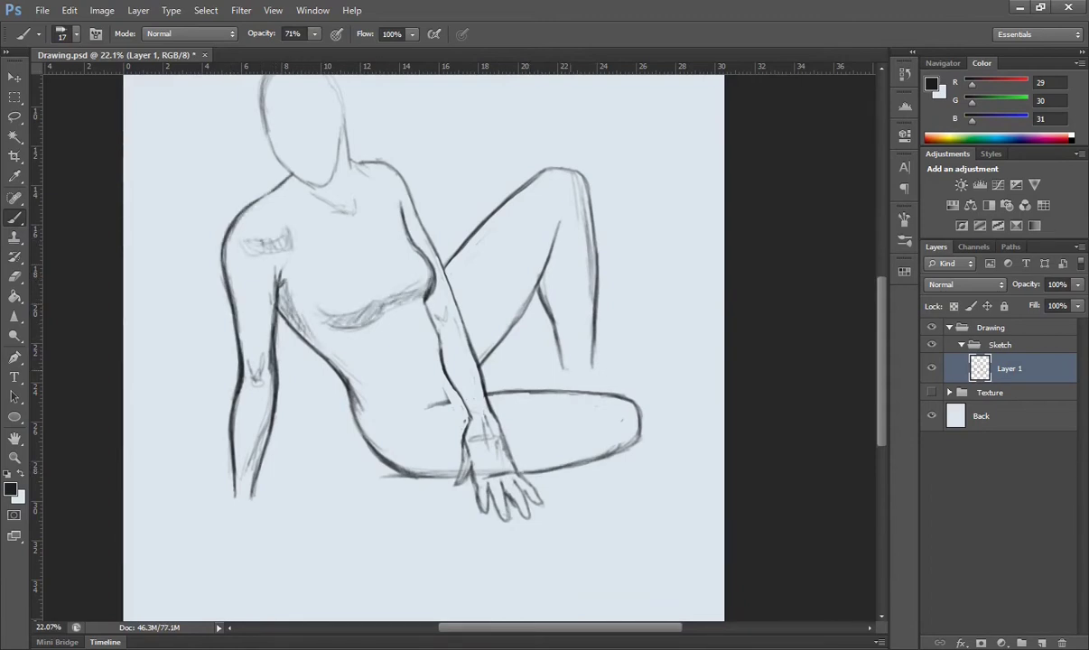
left_click_drag(534, 275, 508, 345)
left_click_drag(558, 308, 567, 376)
left_click_drag(560, 279, 563, 326)
left_click_drag(494, 290, 450, 345)
left_click_drag(459, 400, 410, 424)
Draw the tank top's two straps and U-shaped neckline.
mouse_move(269, 187)
left_mouse_down()
mouse_move(281, 282)
mouse_move(358, 226)
left_mouse_up()
left_click_drag(364, 160, 378, 222)
left_click_drag(352, 181, 271, 221)
left_click_drag(298, 190, 266, 236)
Hatch shading along the left torso side, under the chest and at the belly.
left_click_drag(282, 280, 298, 329)
left_click_drag(397, 275, 330, 307)
left_click_drag(420, 334, 372, 368)
mouse_move(460, 307)
left_mouse_down()
mouse_move(439, 352)
mouse_move(437, 300)
left_mouse_up()
Redraw the right torso side up to the strap and darken the neckline and straps.
left_click_drag(459, 369, 435, 292)
left_click_drag(447, 336, 415, 246)
left_click_drag(424, 271, 388, 187)
mouse_move(381, 221)
left_mouse_down()
mouse_move(357, 165)
mouse_move(358, 213)
left_mouse_up()
left_click_drag(352, 185, 267, 222)
left_click_drag(511, 245, 490, 300)
Hatch and deepen the shadow under the raised thigh and near the knee.
left_click_drag(550, 195, 567, 186)
left_click_drag(479, 217, 440, 251)
left_click_drag(482, 242, 438, 283)
left_click_drag(476, 195, 439, 236)
left_click_drag(497, 280, 454, 334)
left_click_drag(527, 215, 507, 274)
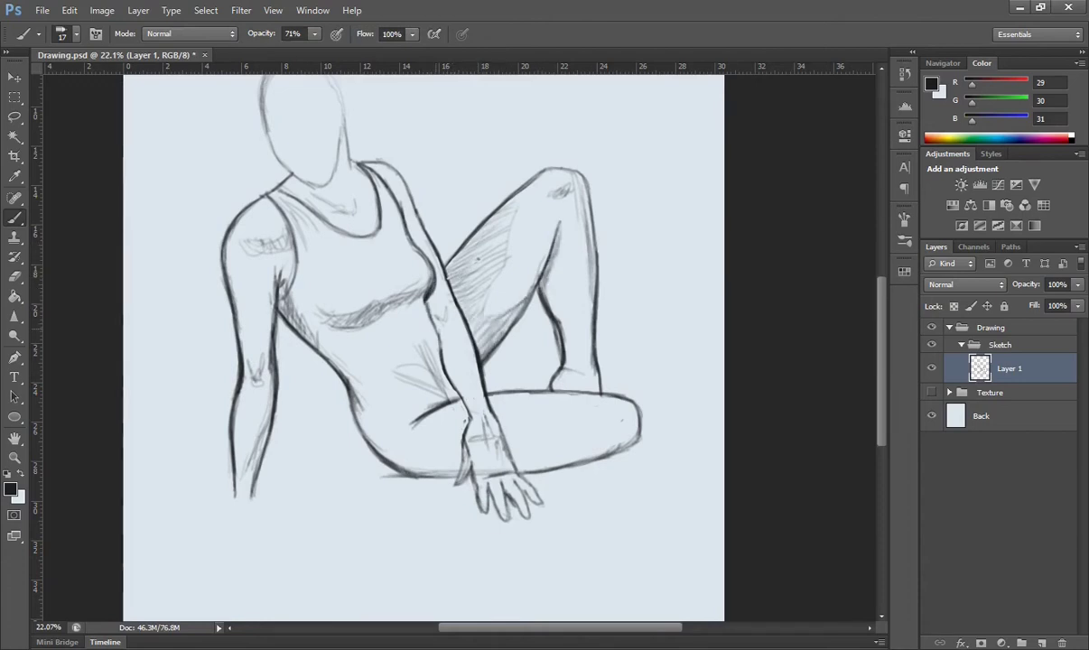
Reshape the head and jawline and draw the parted lips and brow.
key("e")
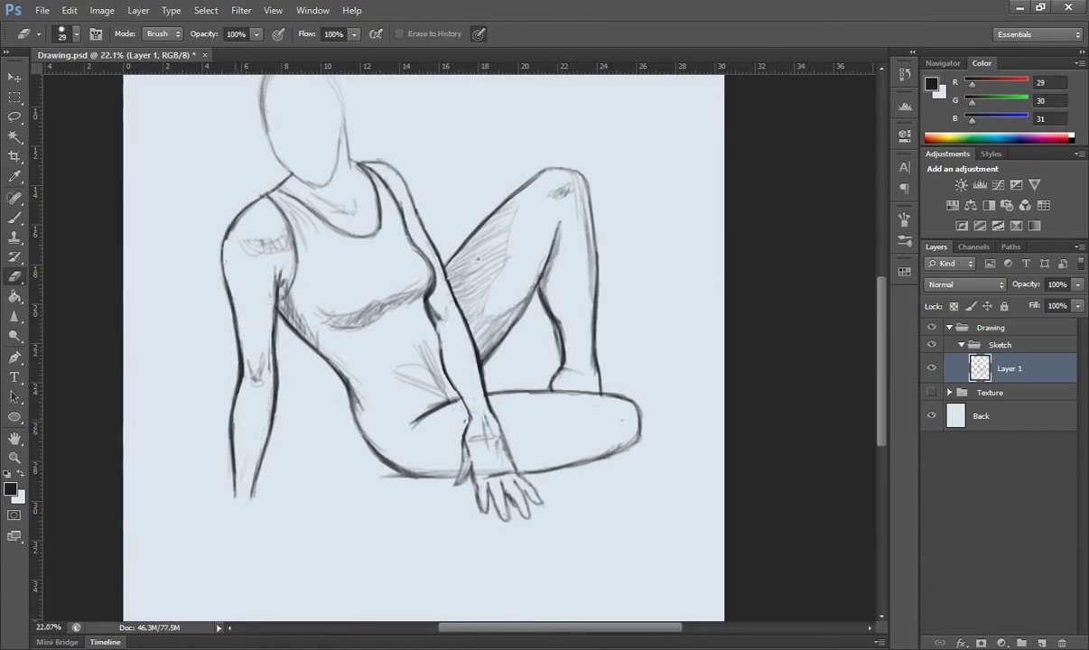
key("b")
scroll(425, 348, "up", 3)
left_click_drag(256, 208, 271, 247)
mouse_move(253, 179)
left_mouse_down()
mouse_move(286, 262)
mouse_move(253, 194)
left_mouse_up()
left_click_drag(280, 231, 293, 242)
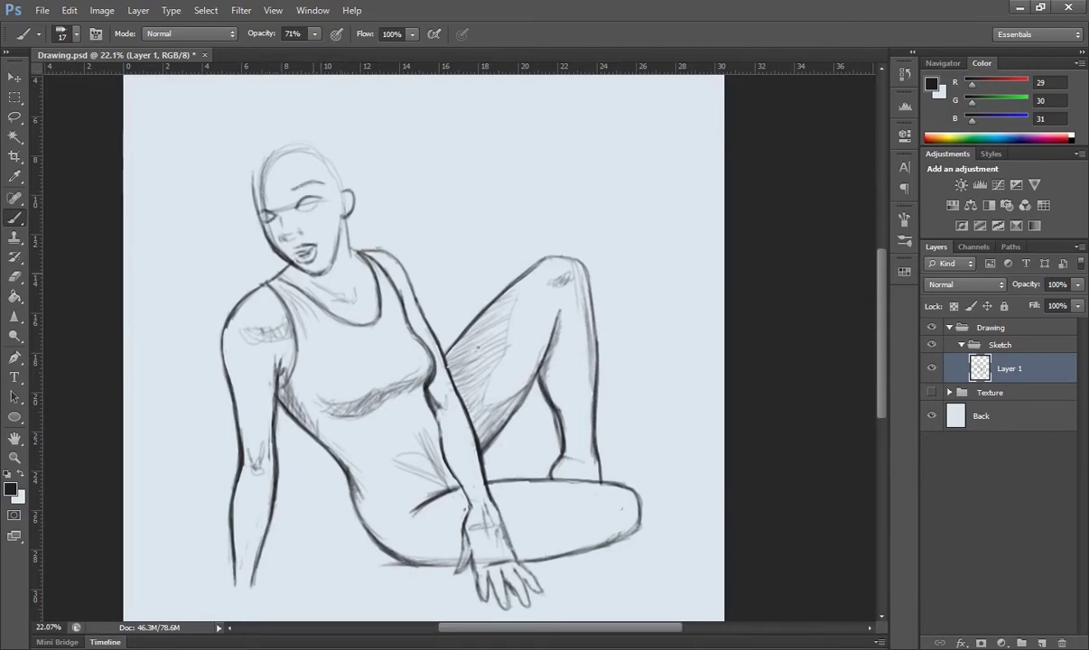
left_click_drag(277, 242, 299, 235)
left_click_drag(276, 197, 282, 184)
mouse_move(279, 185)
left_mouse_down()
mouse_move(303, 180)
mouse_move(261, 223)
left_mouse_up()
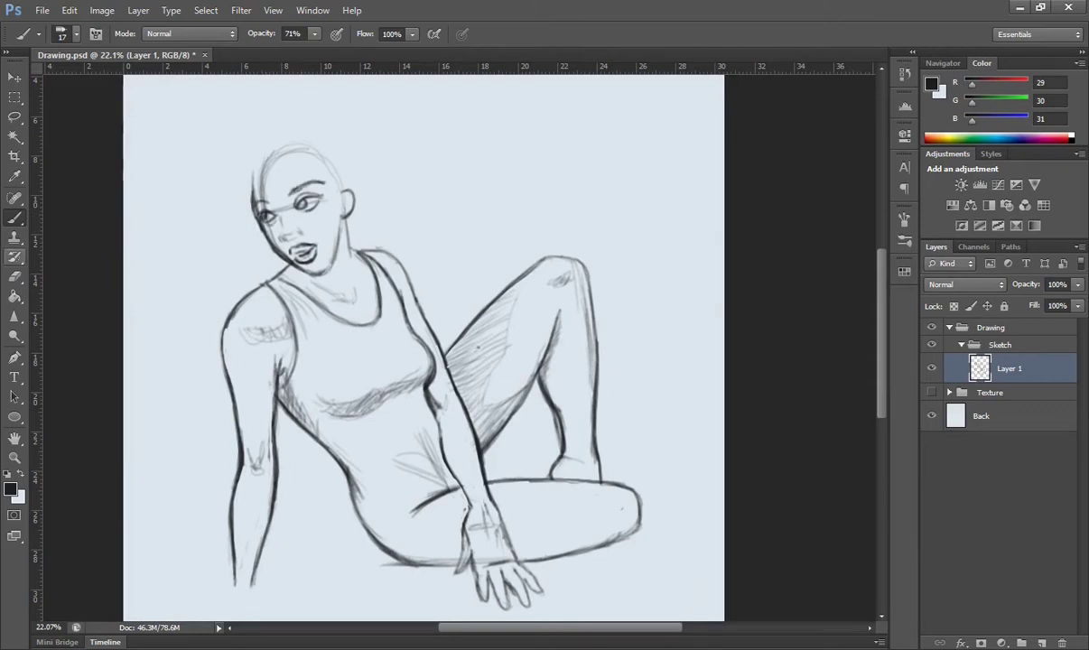
Draw short swept-back hair, the ear, and the neck with shading under the chin.
key("e")
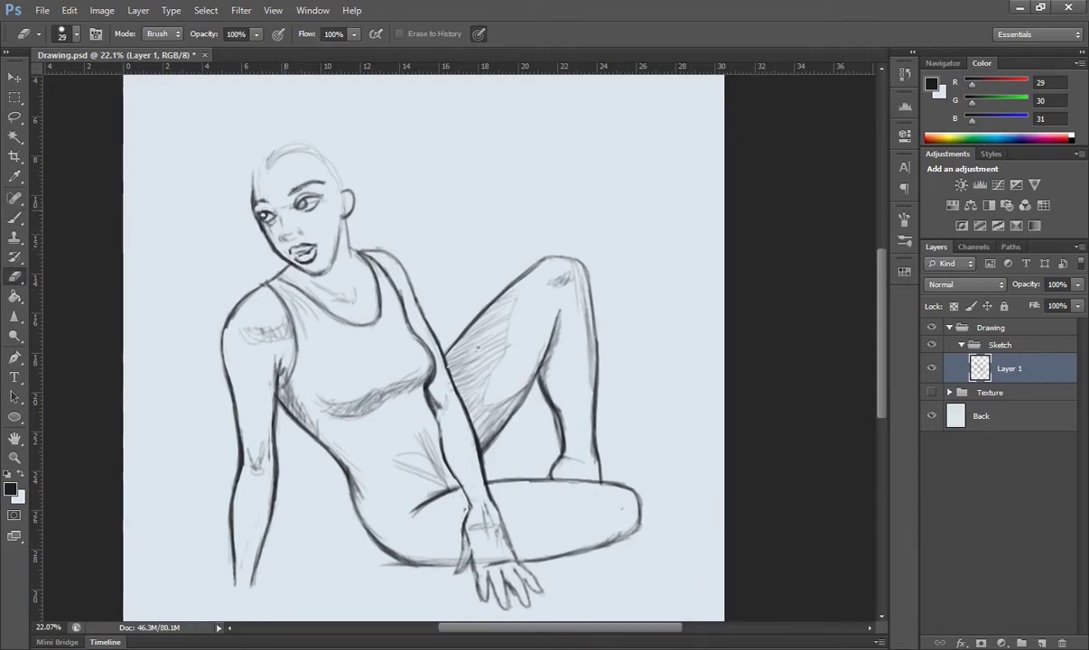
key("b")
mouse_move(253, 153)
left_mouse_down()
mouse_move(271, 127)
mouse_move(316, 126)
mouse_move(333, 167)
left_mouse_up()
mouse_move(289, 135)
left_mouse_down()
mouse_move(321, 173)
mouse_move(327, 239)
left_mouse_up()
left_click_drag(315, 159, 334, 230)
mouse_move(251, 146)
left_mouse_down()
mouse_move(232, 196)
mouse_move(285, 123)
left_mouse_up()
mouse_move(280, 154)
left_mouse_down()
mouse_move(325, 132)
mouse_move(332, 208)
left_mouse_up()
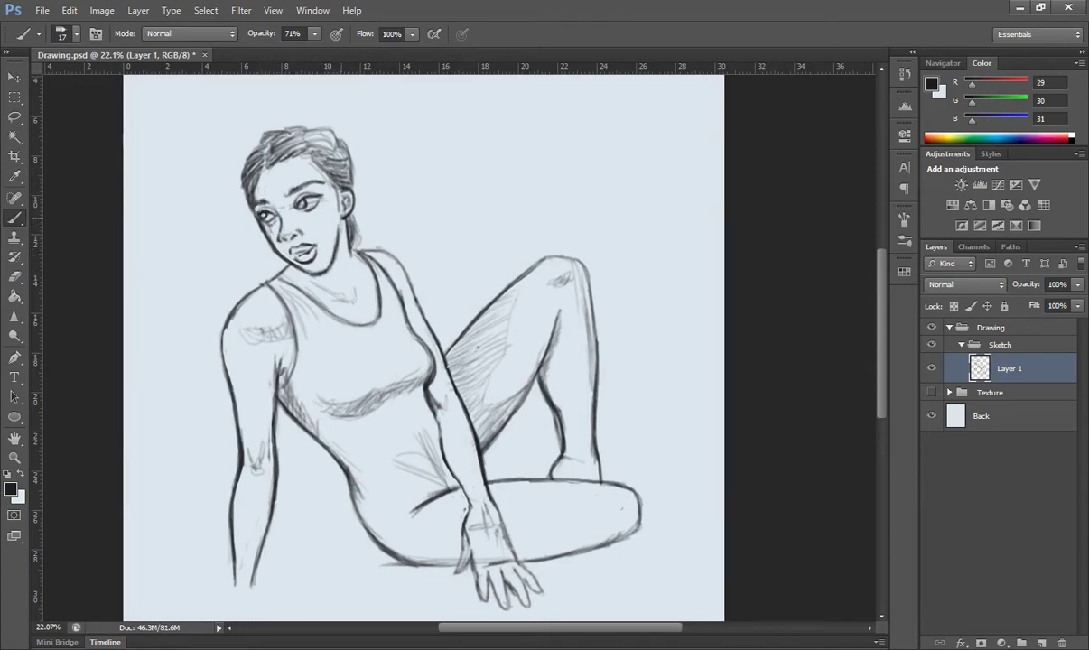
left_click_drag(302, 259, 322, 268)
left_click_drag(325, 215, 336, 271)
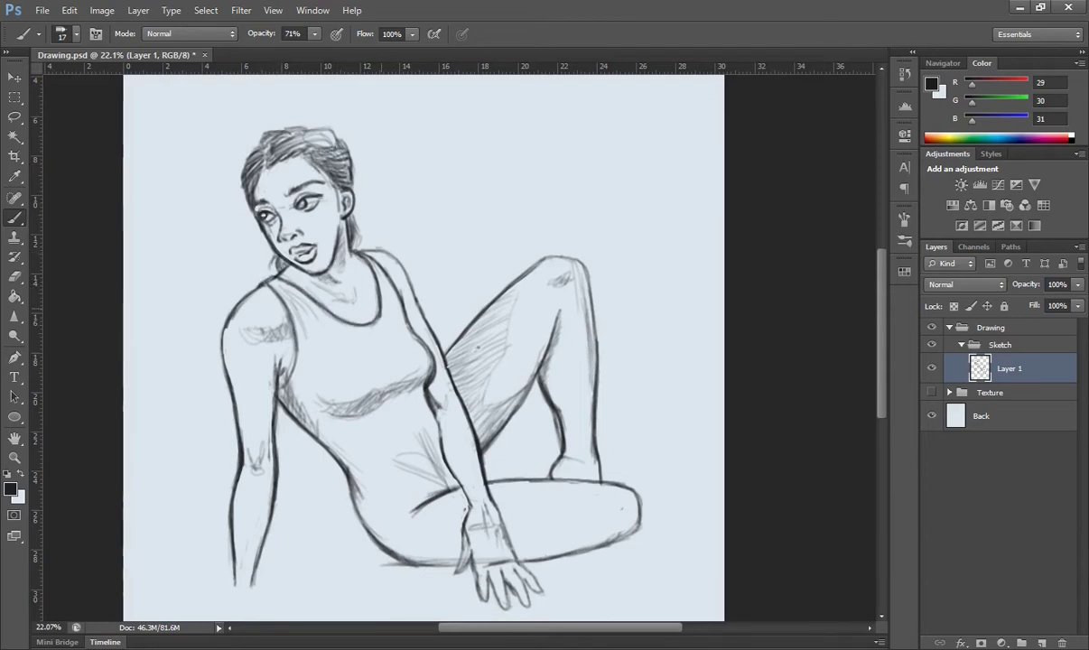
Extend the left arm into a hand with fingers and darken the right wrist and finger lines.
scroll(424, 347, "down", 3)
left_click_drag(233, 456, 246, 508)
mouse_move(176, 506)
left_mouse_down()
mouse_move(138, 521)
mouse_move(239, 488)
left_mouse_up()
mouse_move(133, 515)
left_mouse_down()
mouse_move(180, 502)
mouse_move(230, 516)
left_mouse_up()
mouse_move(465, 446)
left_mouse_down()
mouse_move(454, 465)
mouse_move(498, 473)
left_mouse_up()
left_click_drag(471, 384, 508, 458)
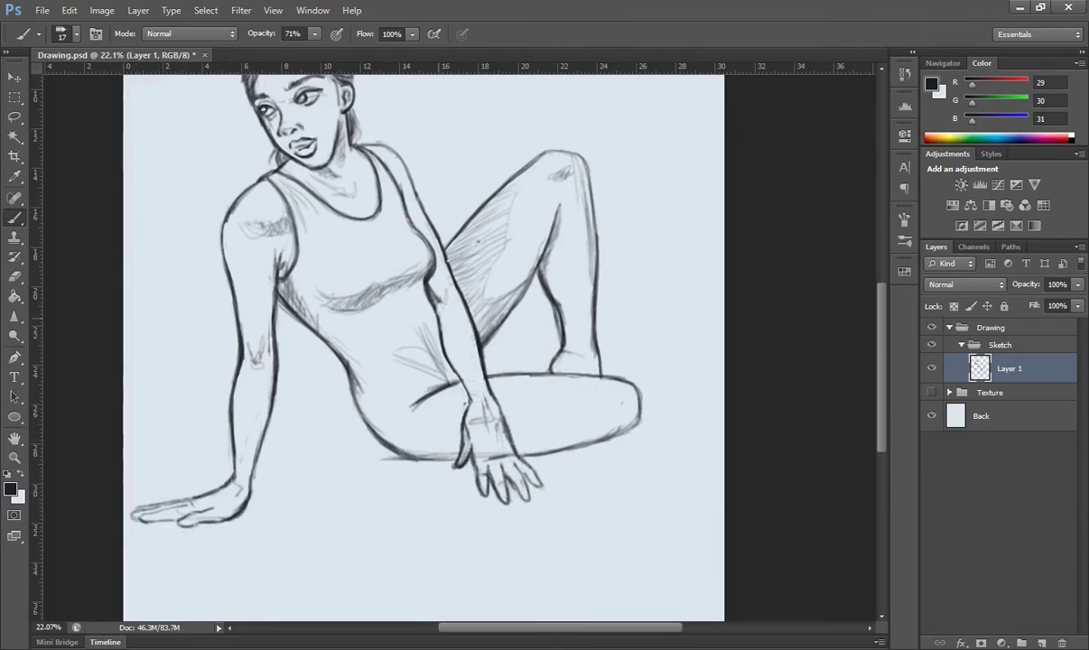
Shade the torso's right side and below the chest, and outline the inner thigh.
left_click_drag(425, 254, 418, 314)
left_click_drag(316, 296, 347, 335)
mouse_move(325, 271)
left_mouse_down()
mouse_move(377, 286)
mouse_move(388, 327)
mouse_move(411, 347)
left_mouse_up()
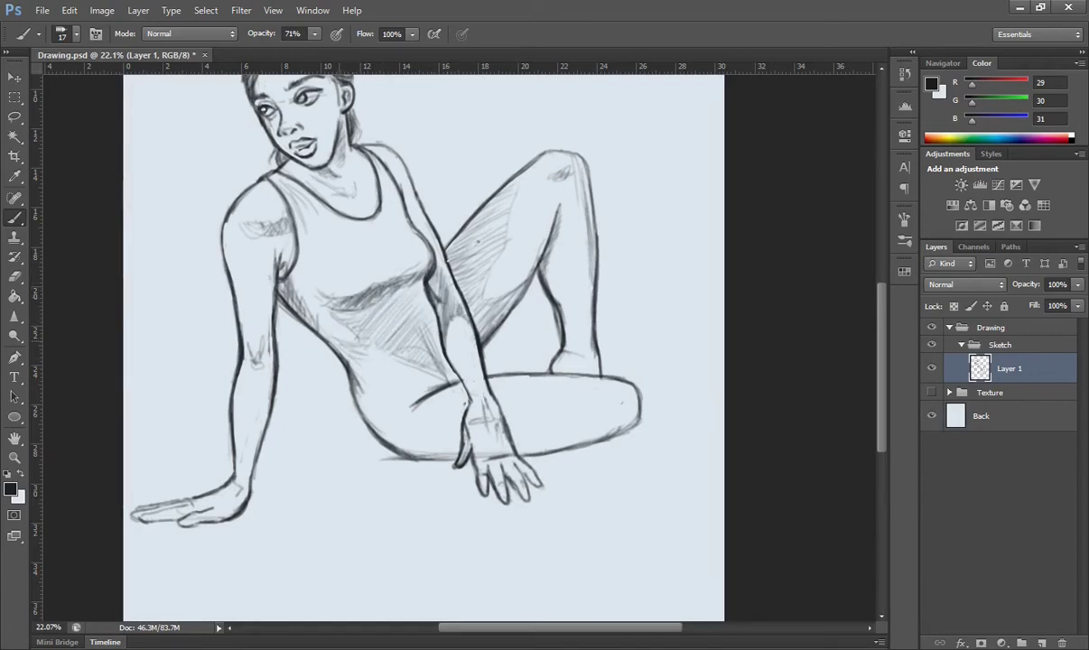
left_click_drag(414, 386, 394, 447)
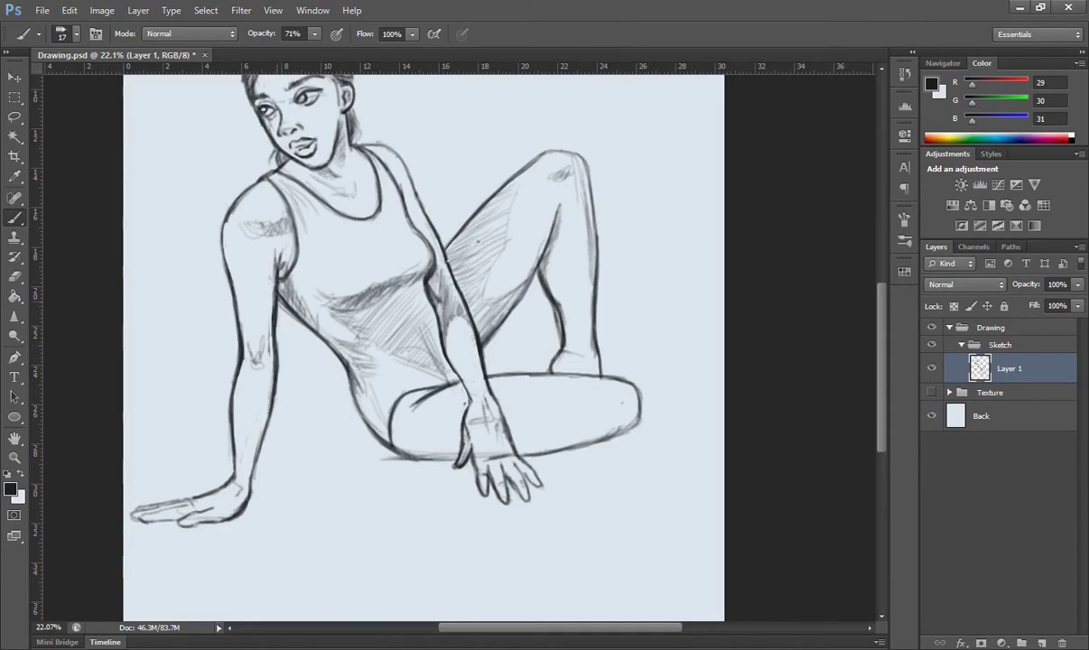
key("e")
key("b")
Hatch shading down the upper arm and forearm.
mouse_move(232, 235)
left_mouse_down()
mouse_move(220, 269)
mouse_move(242, 318)
left_mouse_up()
left_click_drag(256, 253, 246, 289)
left_click_drag(256, 289, 244, 350)
left_click_drag(255, 258, 237, 392)
left_click_drag(242, 361, 233, 414)
left_click_drag(250, 299, 242, 338)
Hatch the torso, the raised thigh and the shadowed gap between arm and thigh.
left_click_drag(331, 283, 311, 294)
left_click_drag(350, 270, 323, 293)
left_click_drag(495, 165, 444, 213)
left_click_drag(479, 201, 427, 245)
left_click_drag(478, 222, 427, 253)
left_click_drag(469, 242, 436, 282)
left_click_drag(465, 280, 443, 301)
mouse_move(461, 196)
left_mouse_down()
mouse_move(421, 239)
mouse_move(421, 271)
left_mouse_up()
Erase faint stray lines near the knee.
key("e")
left_click_drag(560, 171, 548, 262)
left_click_drag(529, 284, 519, 324)
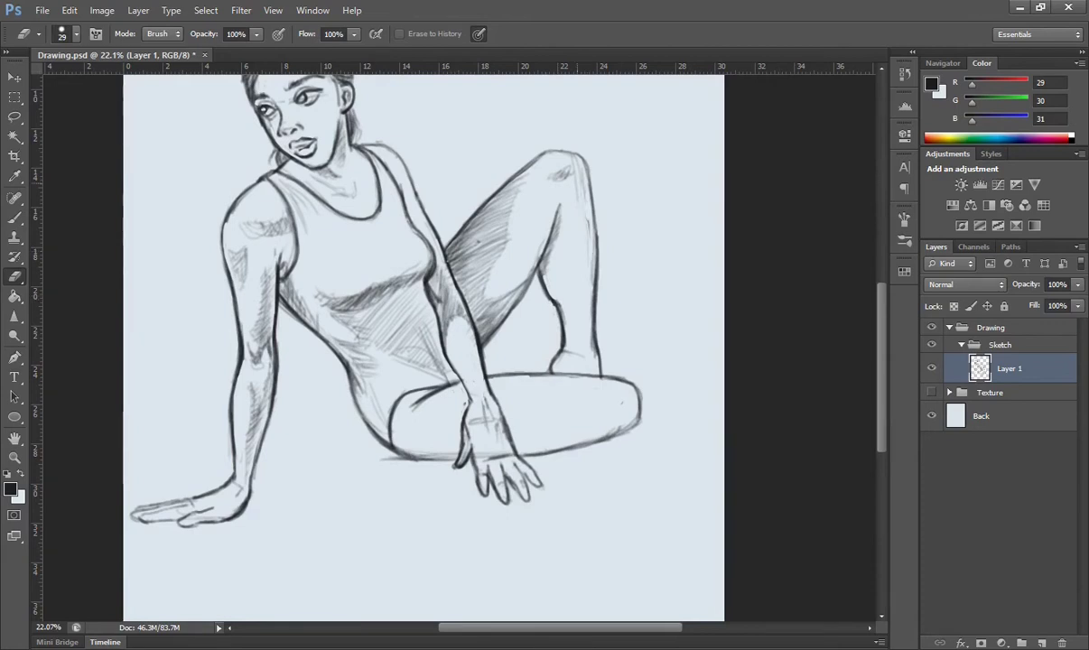
key("b")
Hatch and darken the shading across the lower torso and hip.
mouse_move(440, 362)
left_mouse_down()
mouse_move(390, 388)
mouse_move(341, 382)
left_mouse_up()
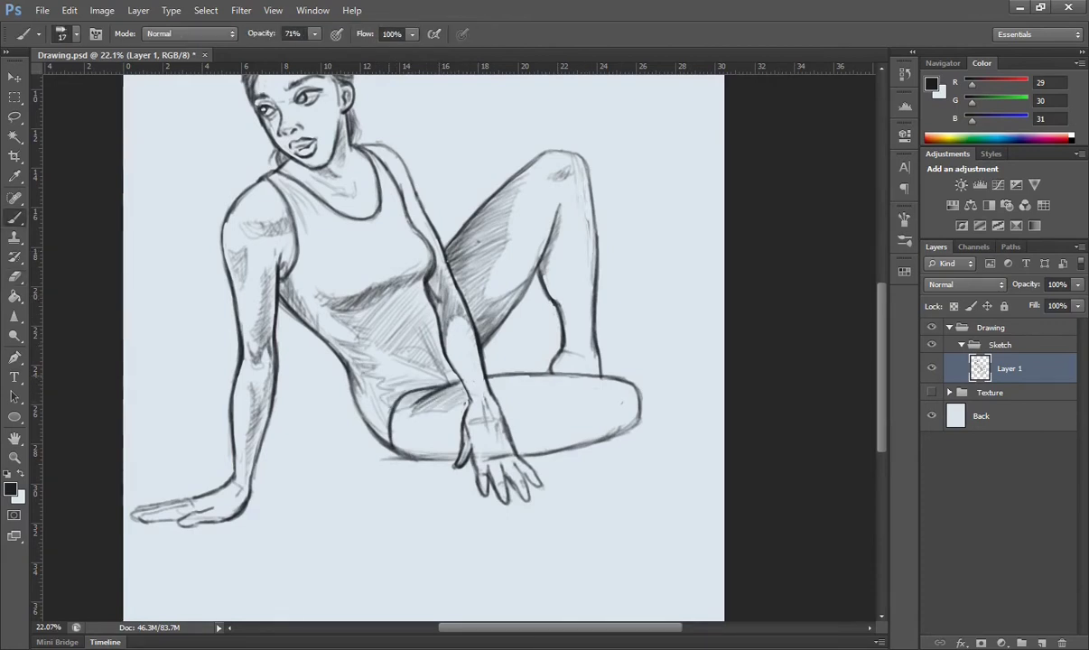
left_click_drag(408, 335, 354, 379)
left_click_drag(412, 289, 336, 333)
left_click_drag(422, 324, 357, 367)
mouse_move(422, 354)
left_mouse_down()
mouse_move(360, 387)
mouse_move(388, 376)
left_mouse_up()
left_click_drag(427, 327, 392, 362)
left_click_drag(434, 306, 403, 363)
Add dark hatching on the chest, upper arm, armpit, hip and torso beside the arm.
left_click_drag(408, 262, 362, 314)
left_click_drag(301, 259, 265, 308)
left_click_drag(345, 359, 328, 401)
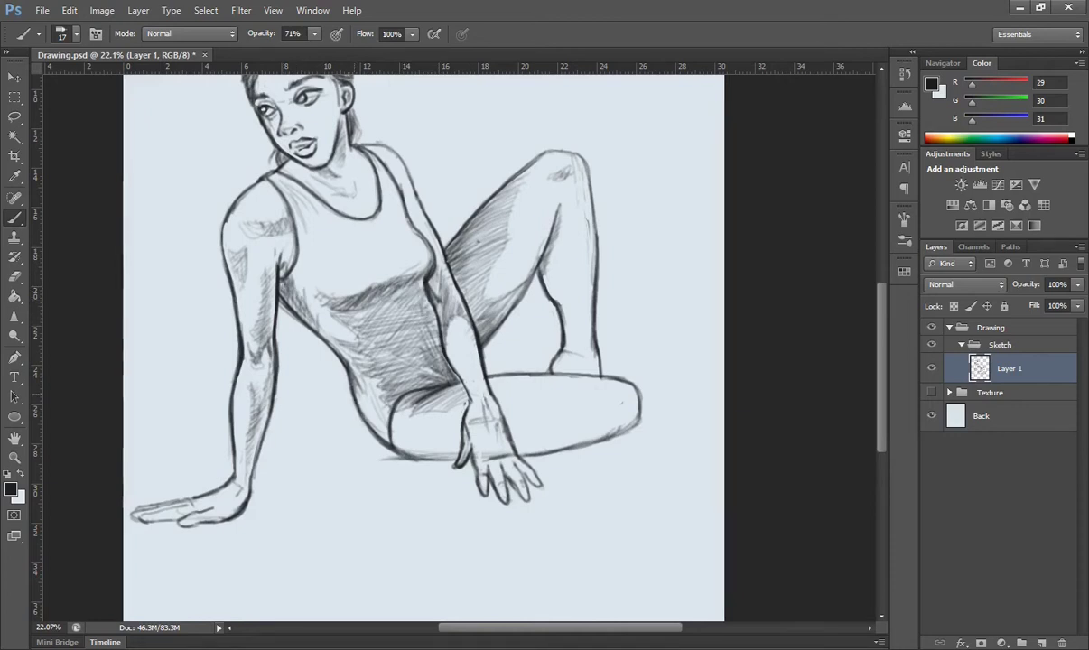
left_click_drag(422, 319, 400, 357)
left_click_drag(417, 354, 394, 360)
left_click_drag(285, 264, 261, 292)
left_click_drag(290, 285, 277, 302)
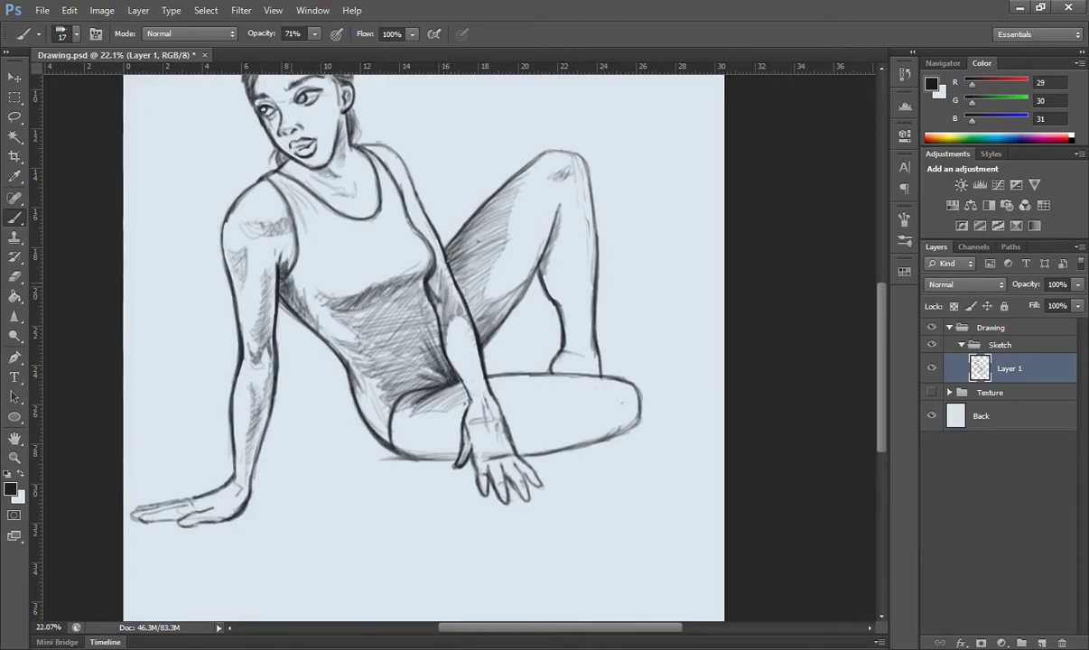
left_click_drag(431, 301, 416, 336)
left_click_drag(428, 266, 418, 291)
Shade inside the raised leg with faint hatching.
left_click_drag(578, 190, 587, 297)
left_click_drag(576, 149, 590, 271)
left_click_drag(482, 288, 463, 306)
left_click_drag(477, 298, 450, 312)
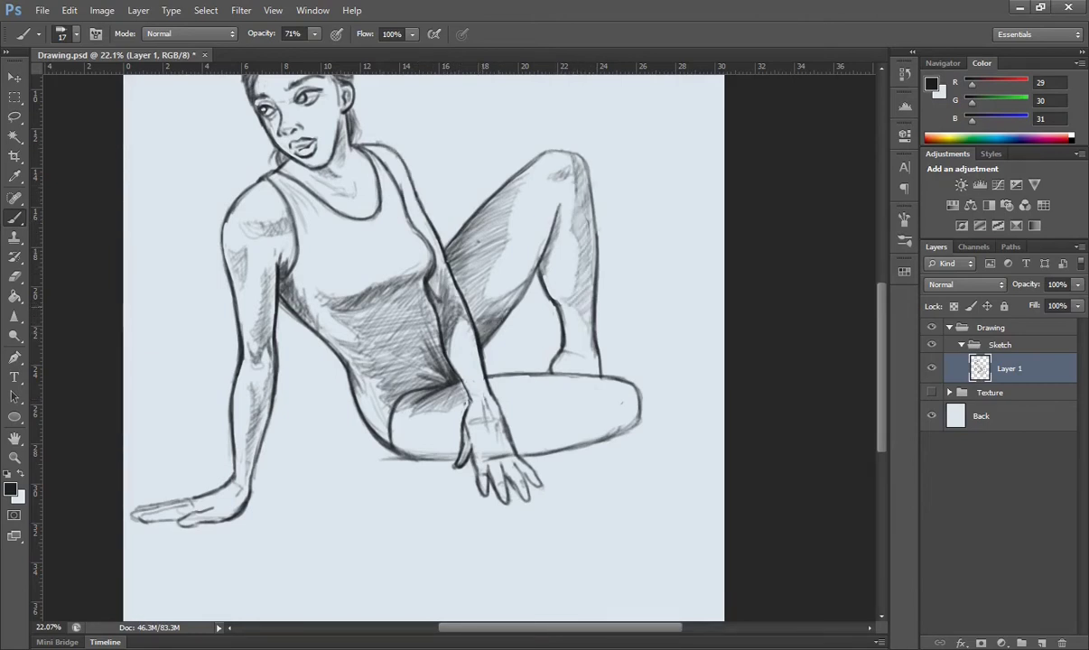
Draw a ground line under the figure with a hatched cast shadow beside the foot.
left_click_drag(506, 203, 469, 289)
mouse_move(420, 458)
left_mouse_down()
mouse_move(458, 456)
mouse_move(364, 460)
left_mouse_up()
left_click_drag(522, 456, 679, 454)
left_click_drag(578, 452, 702, 442)
left_click_drag(564, 426, 668, 420)
Scale the drawing to 92%, then hatch the knee and underside of the shin.
key("ctrl+minus")
key("ctrl+t")
mouse_move(497, 343)
left_mouse_down()
mouse_move(617, 318)
mouse_move(677, 289)
left_mouse_up()
left_click_drag(623, 334, 668, 293)
left_click_drag(511, 366, 672, 314)
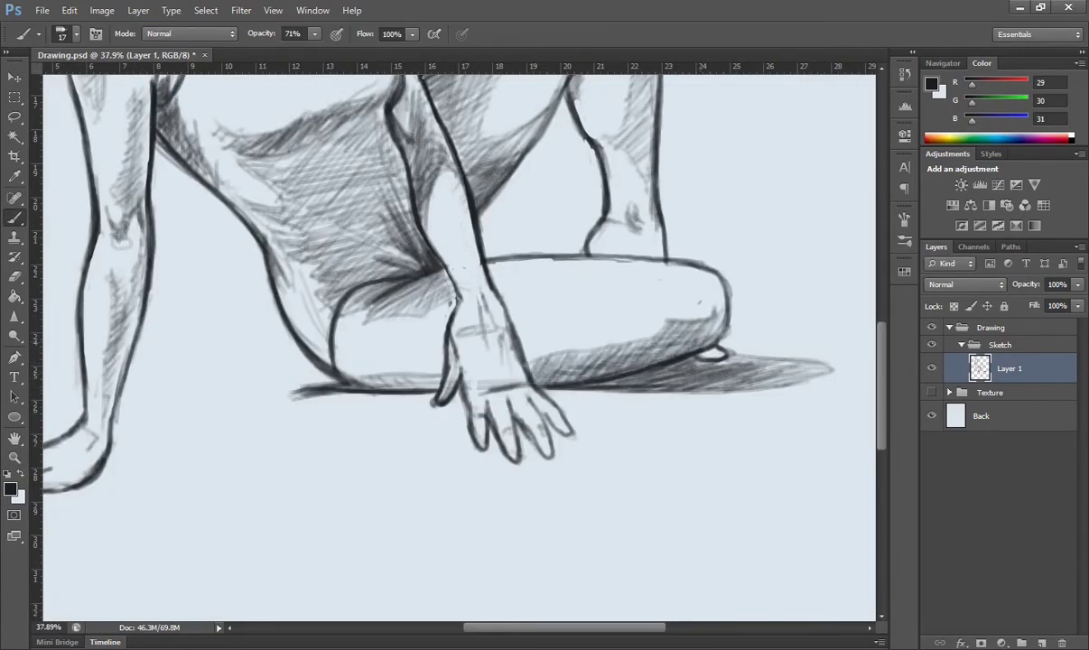
left_click_drag(343, 365, 413, 355)
left_click_drag(510, 361, 668, 310)
left_click_drag(339, 366, 415, 348)
left_click_drag(362, 303, 420, 274)
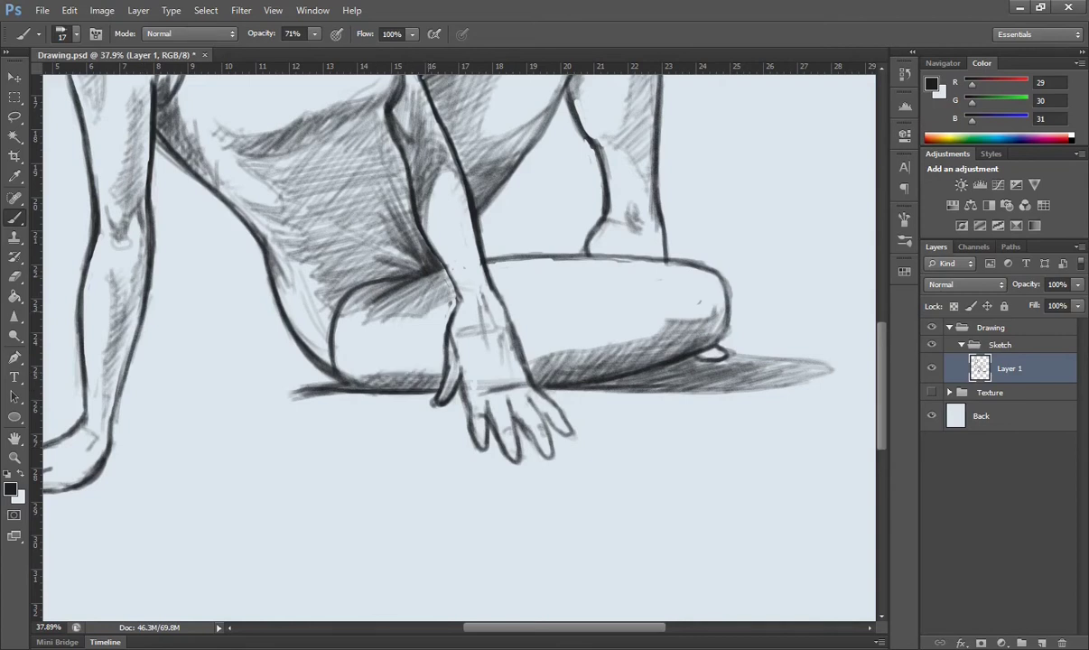
key("z")
key("ctrl+0")
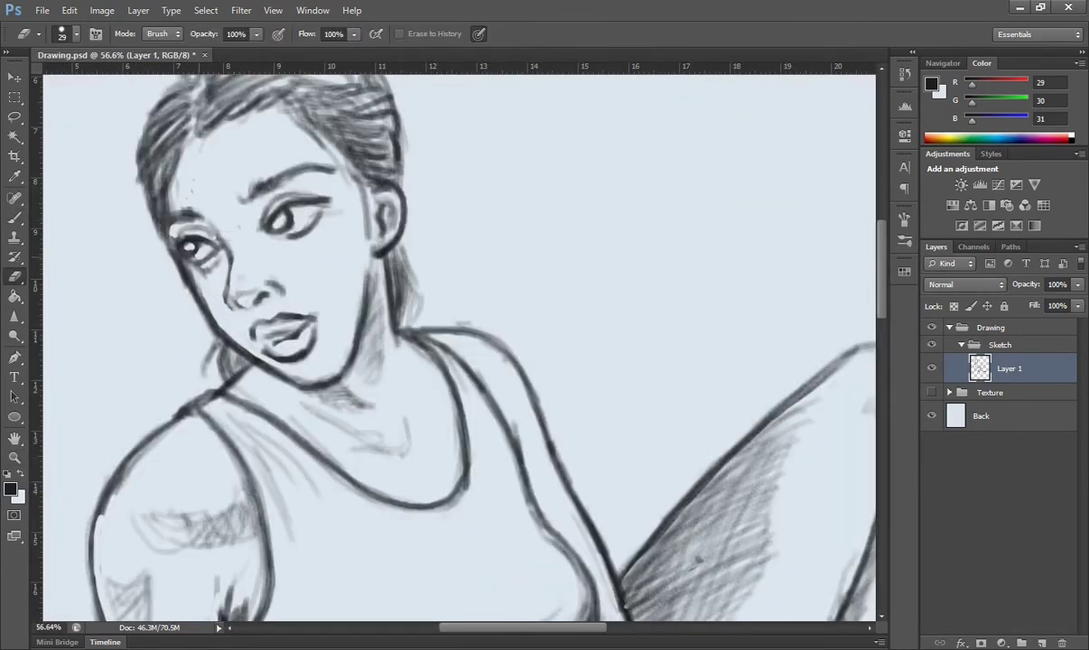
Darken the pupil, lips and left eye, and erase part of the right upper lid line.
key("b")
left_click_drag(258, 215, 301, 163)
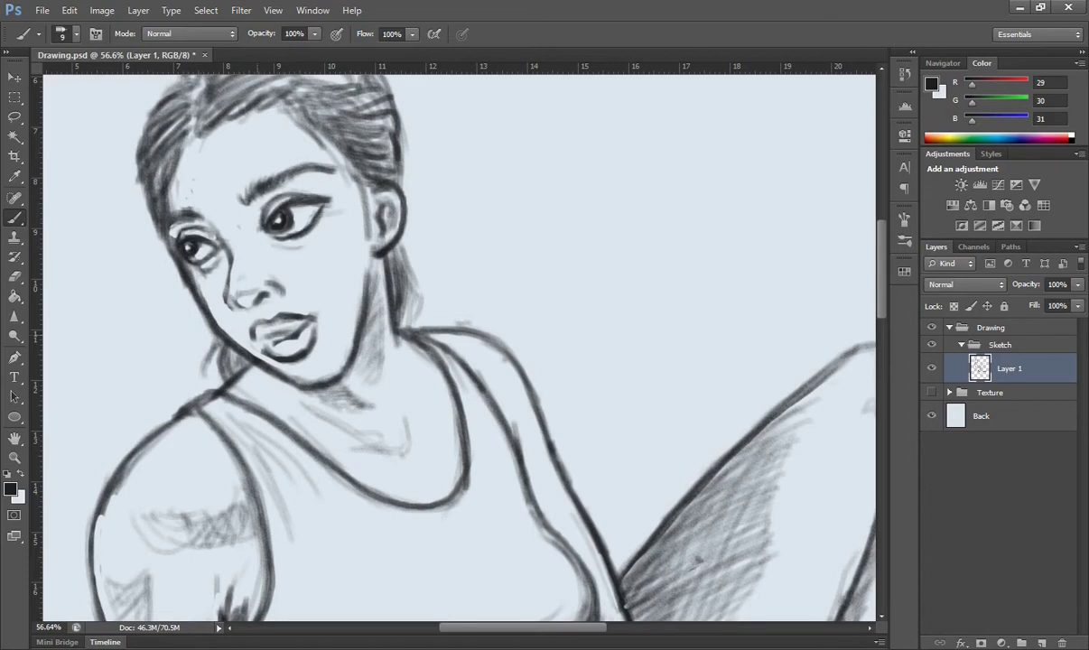
left_click_drag(254, 318, 298, 311)
key("e")
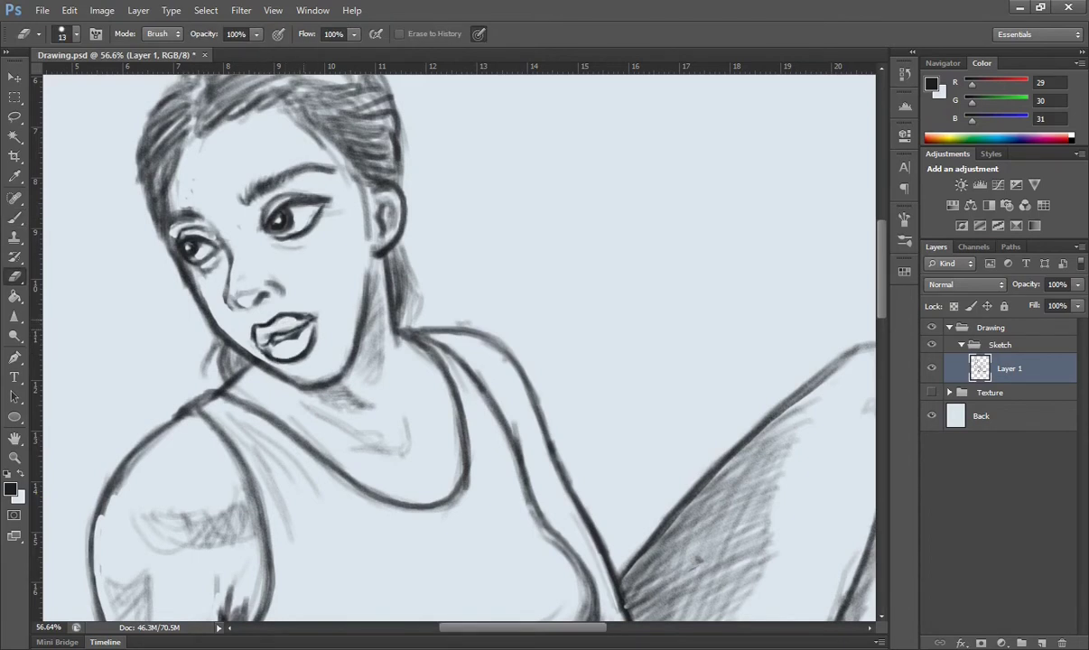
key("b")
mouse_move(185, 237)
left_mouse_down()
mouse_move(213, 210)
mouse_move(261, 232)
left_mouse_up()
key("e")
left_click_drag(275, 192, 305, 196)
key("b")
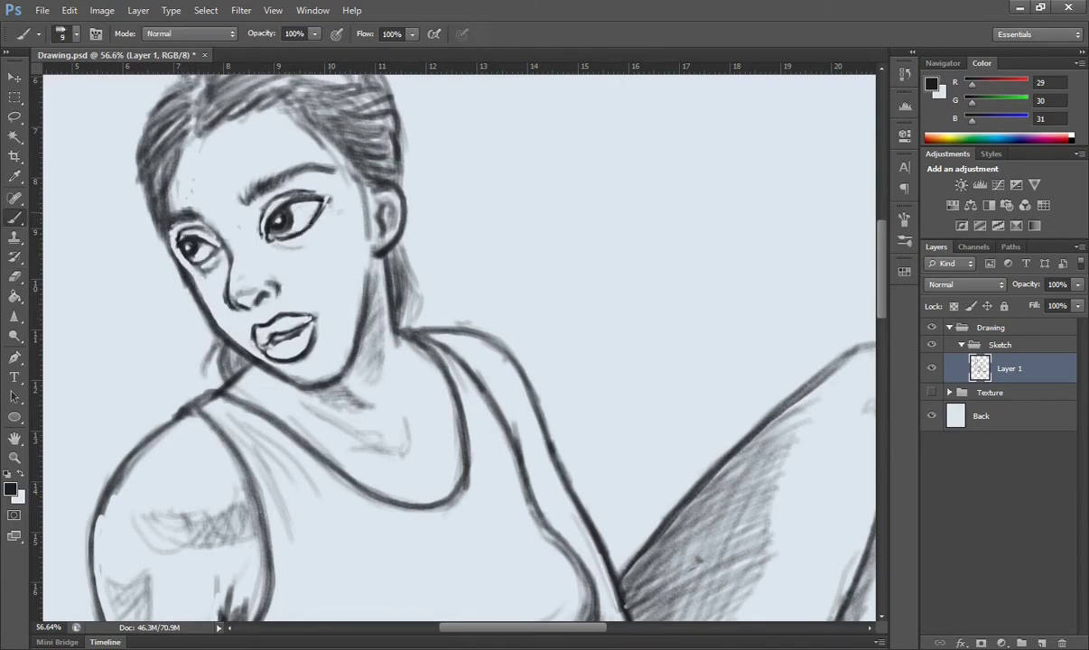
Strengthen the left cheek and jaw outline.
key("e")
scroll(271, 334, "up", 1)
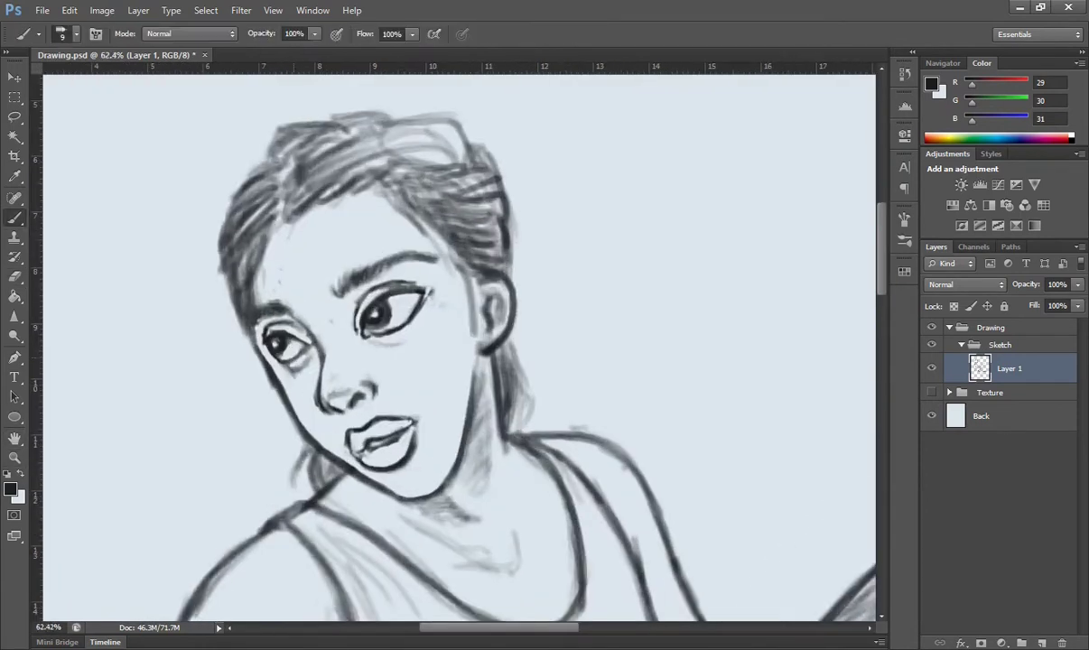
key("b")
left_click_drag(264, 343, 238, 239)
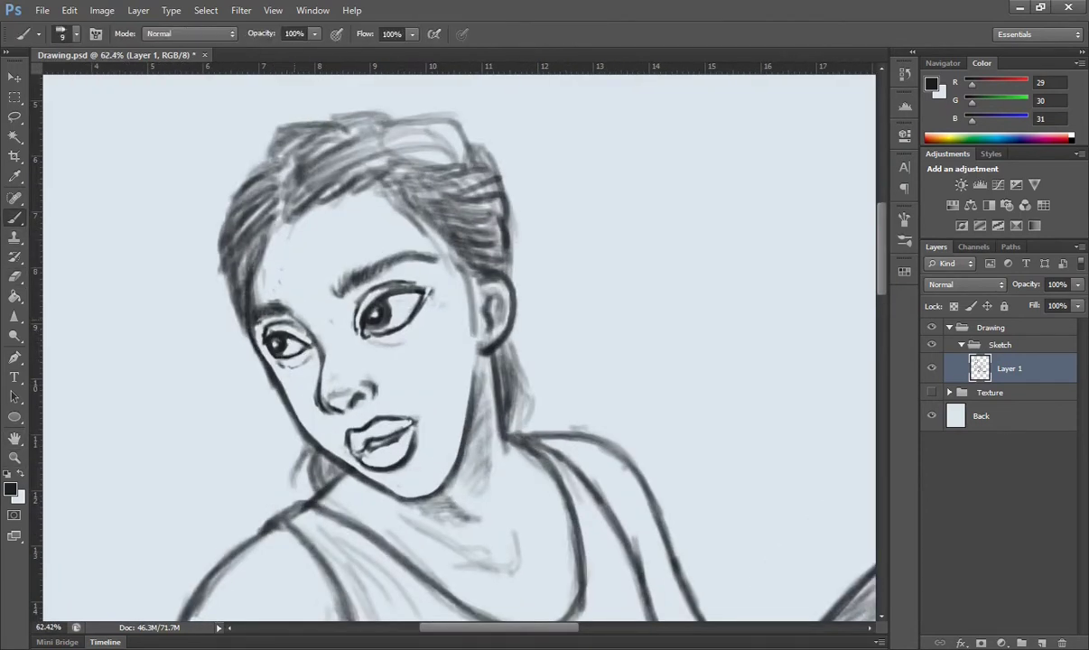
With a larger brush, darken the hair and neck, reinforce the jaw and clean cheek marks.
right_click(245, 246)
left_click_drag(271, 172, 415, 181)
left_click_drag(380, 235, 470, 194)
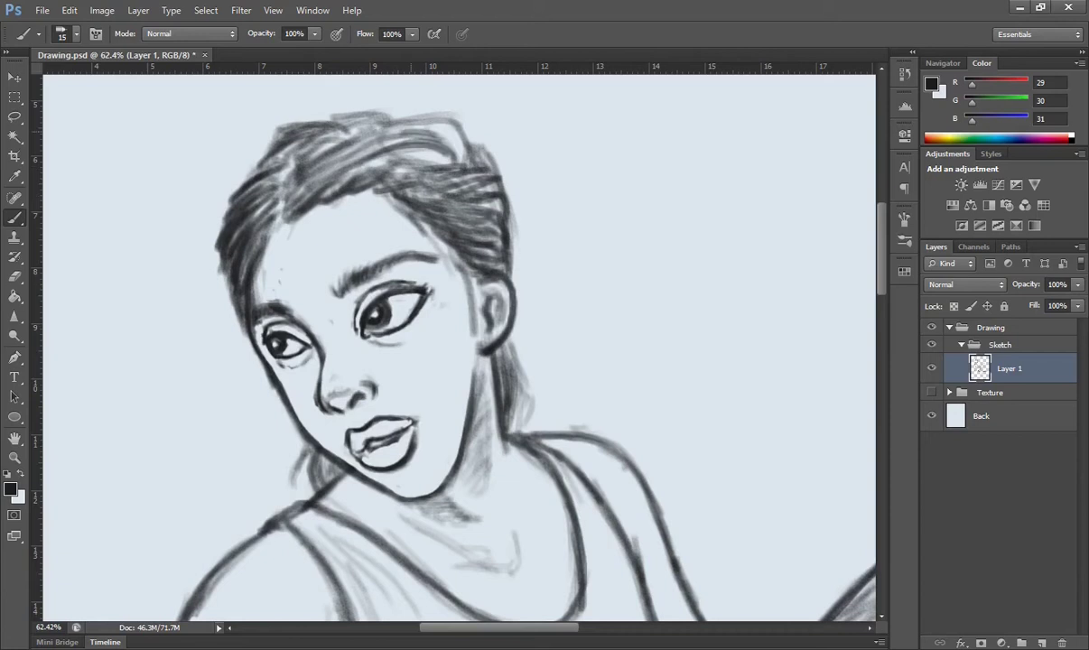
left_click_drag(321, 158, 452, 126)
left_click_drag(465, 327, 474, 420)
left_click_drag(506, 311, 479, 379)
left_click_drag(311, 429, 276, 465)
key("e")
left_click_drag(243, 275, 261, 370)
Fit the whole figure in view and set brush opacity to 73%.
key("z")
key("ctrl+0")
key("b")
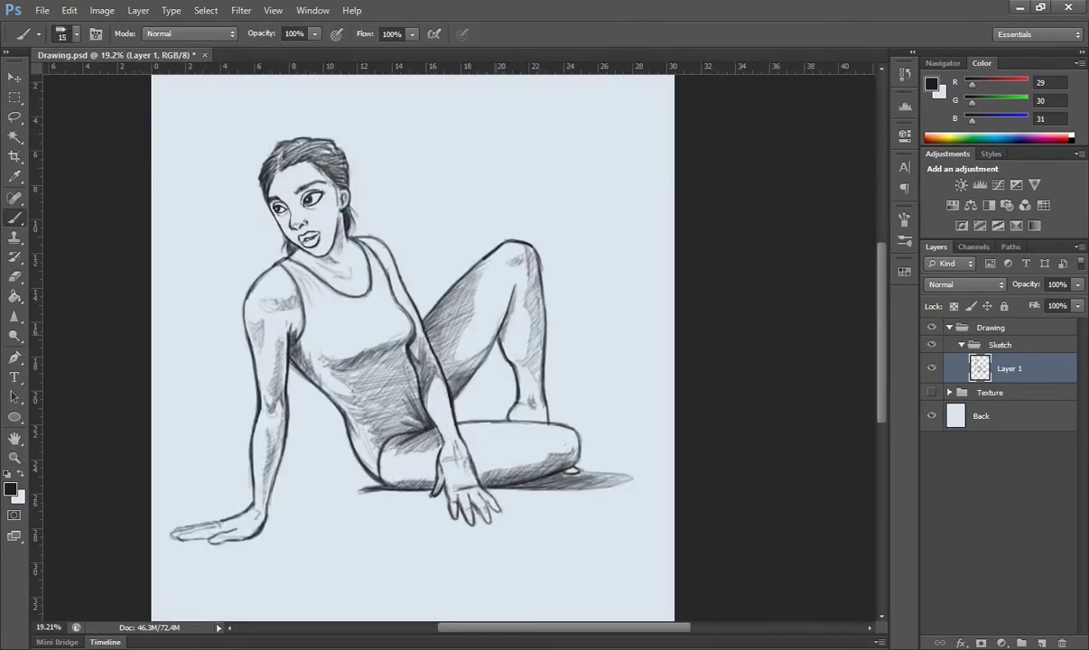
key("7")
key("3")
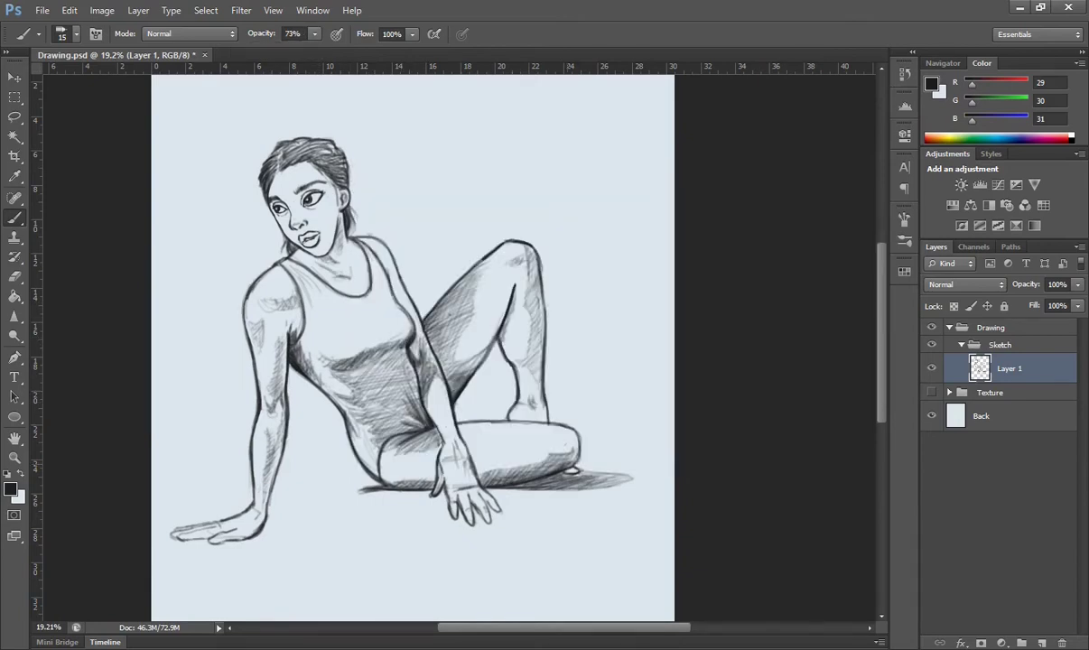
Refine the resting hand: erase stray marks, ink the fingers and lighten the wrist.
mouse_move(216, 533)
left_mouse_down()
mouse_move(384, 327)
mouse_move(321, 338)
left_mouse_up()
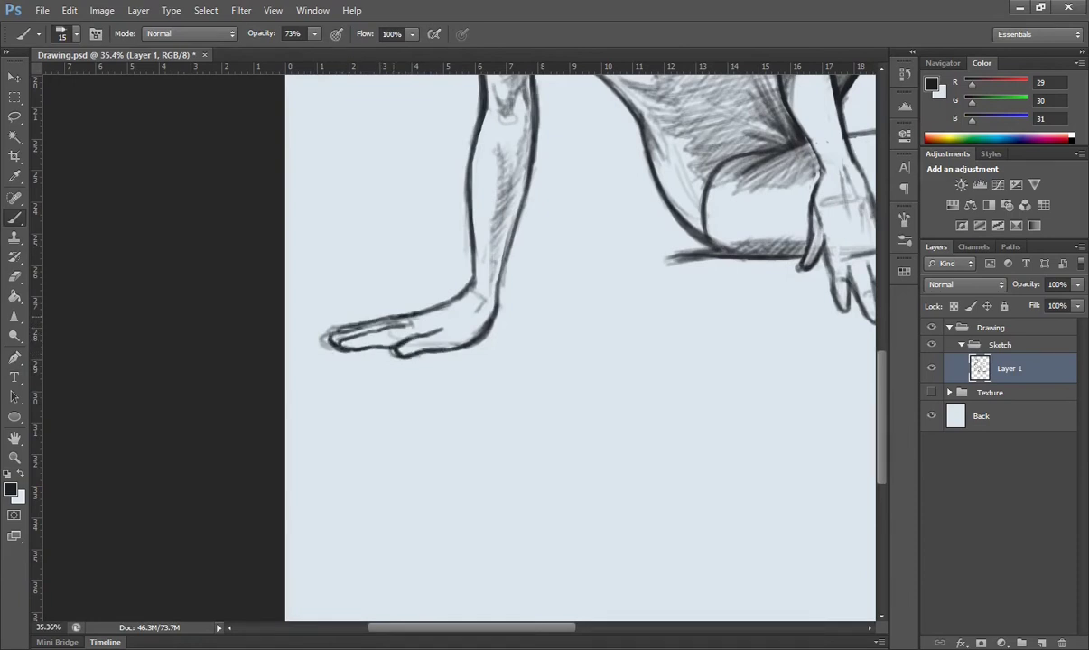
key("e")
left_click_drag(475, 326, 420, 269)
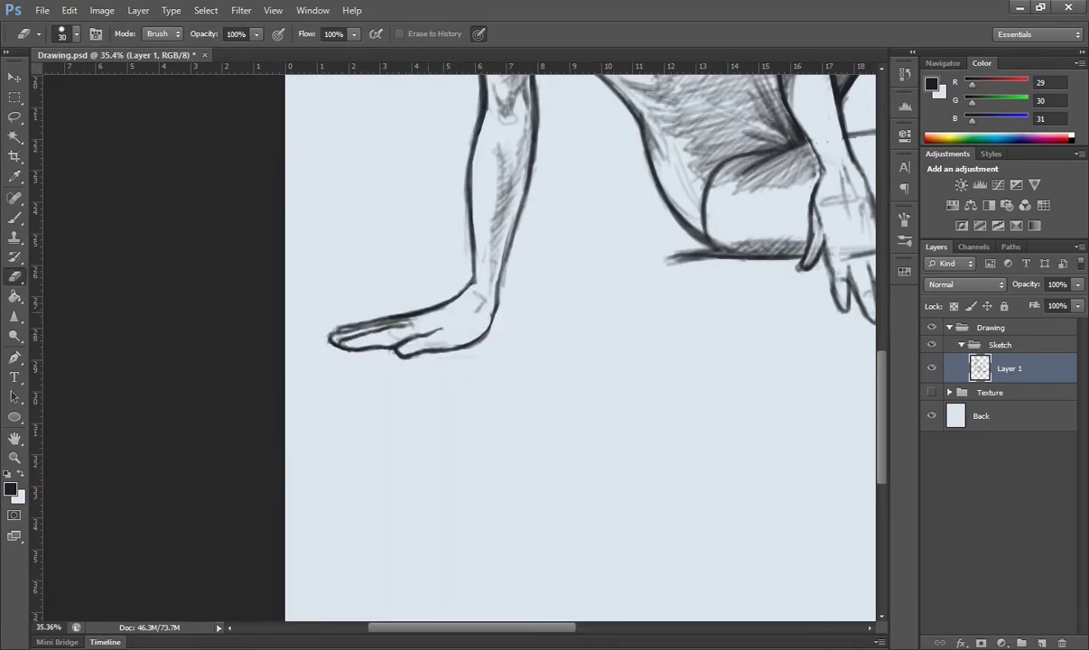
left_click_drag(479, 271, 488, 327)
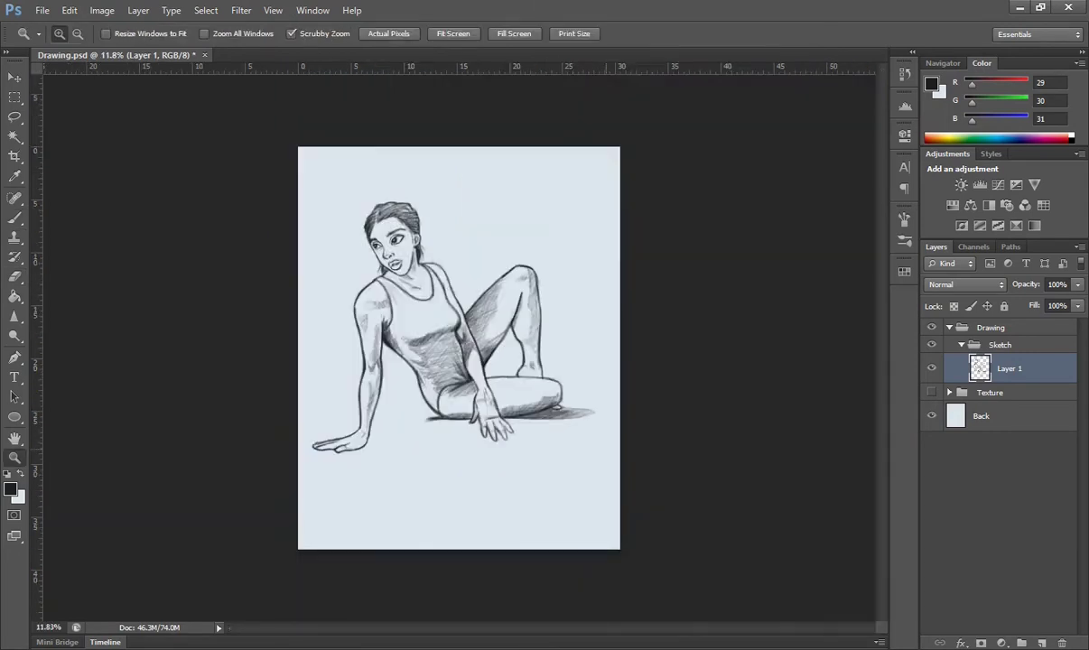
left_click_drag(443, 298, 460, 370)
left_click_drag(492, 307, 524, 361)
key("e")
mouse_move(400, 257)
left_mouse_down()
mouse_move(384, 310)
mouse_move(437, 352)
left_mouse_up()
key("b")
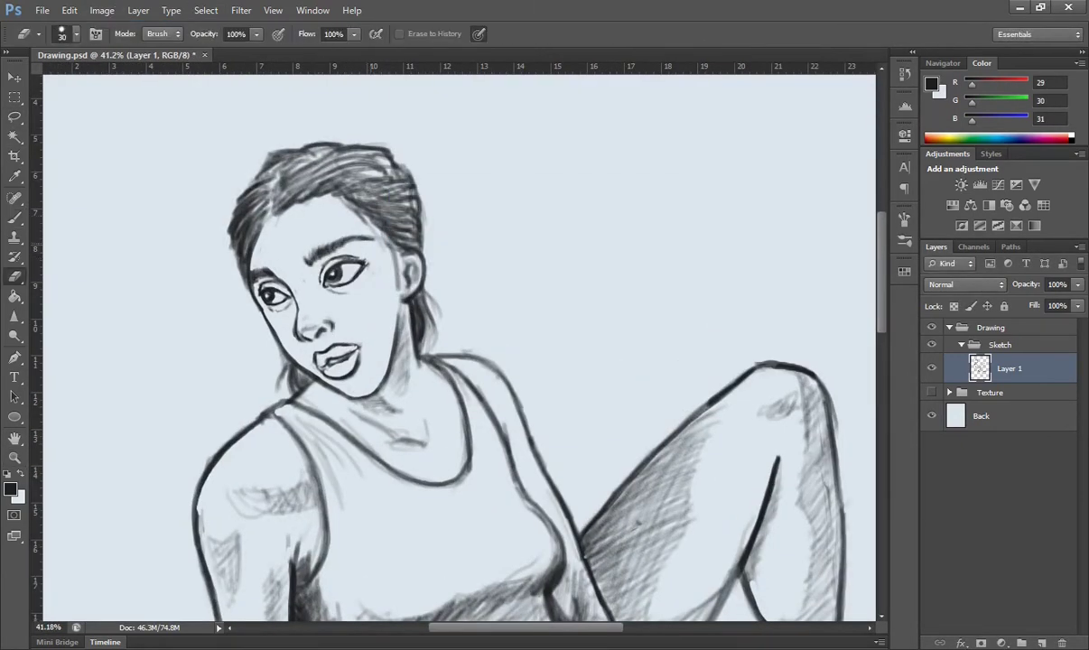
Shade the right side of the hair and darken the forehead and eyebrow.
key("b")
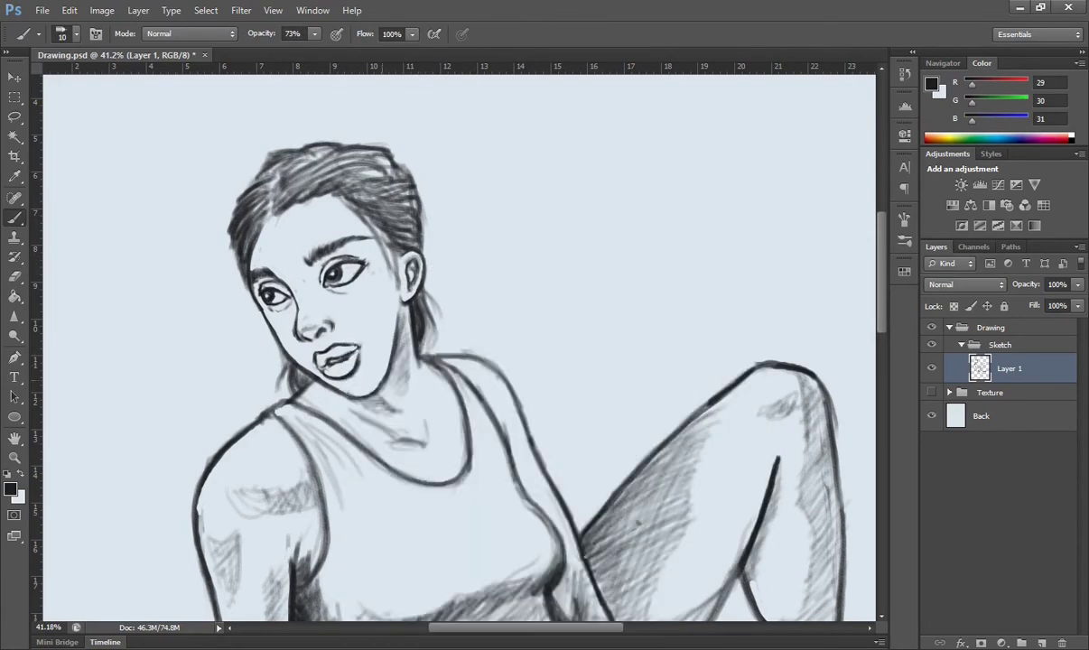
left_click_drag(381, 206, 404, 217)
left_click_drag(293, 269, 348, 237)
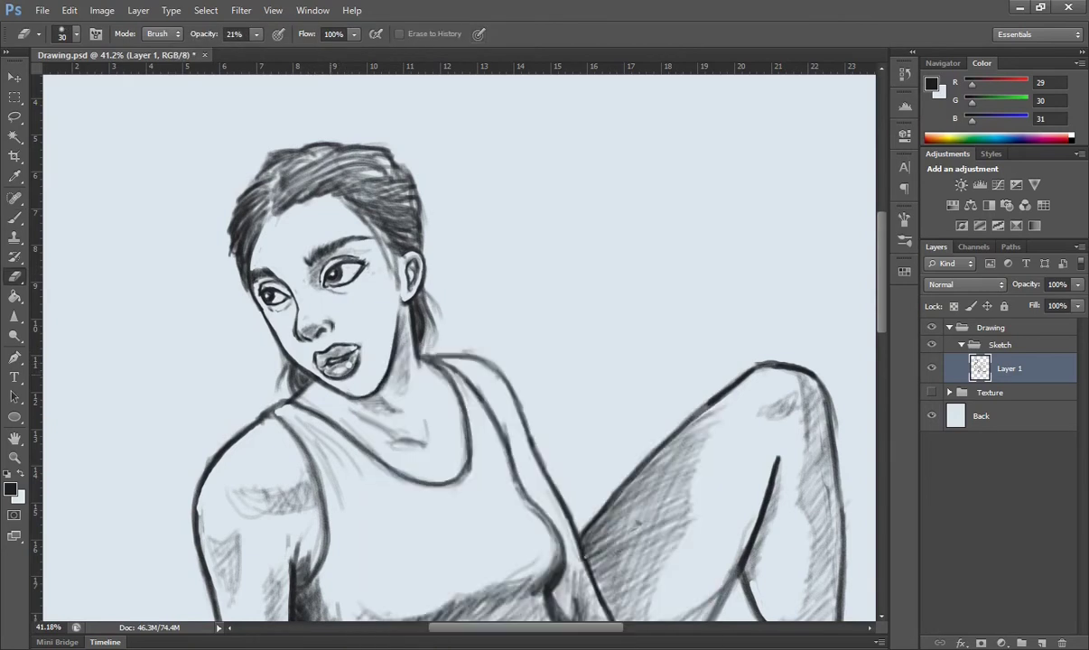
left_click_drag(451, 362, 362, 362)
Erase highlights onto the lips with a softer eraser and touch them up.
key("e")
right_click(322, 269)
key("Escape")
mouse_move(316, 264)
left_mouse_down()
mouse_move(345, 271)
mouse_move(339, 237)
left_mouse_up()
key("b")
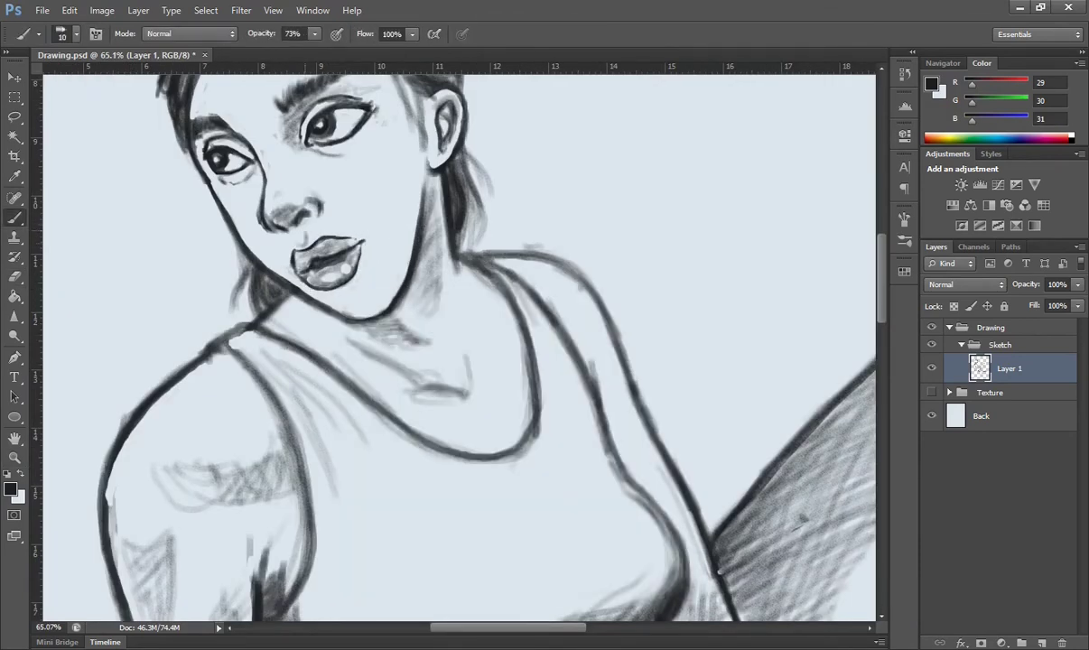
key("z")
left_click_drag(452, 361, 316, 361)
Add Layer 2 beneath Layer 1 and paint faint grey strokes around the figure.
key("ctrl+shift+alt+n")
left_click_drag(1010, 393, 1009, 400)
key("b")
left_click_drag(374, 408, 414, 398)
left_click_drag(398, 180, 459, 195)
left_click_drag(270, 243, 262, 303)
right_click(419, 321)
key("Escape")
Paint smoky gray shading around the figure with a 442 px textured brush at 19% opacity.
key("F5")
left_click(645, 295)
right_click(340, 176)
key("Return")
left_click_drag(344, 271, 307, 379)
left_click_drag(406, 226, 298, 343)
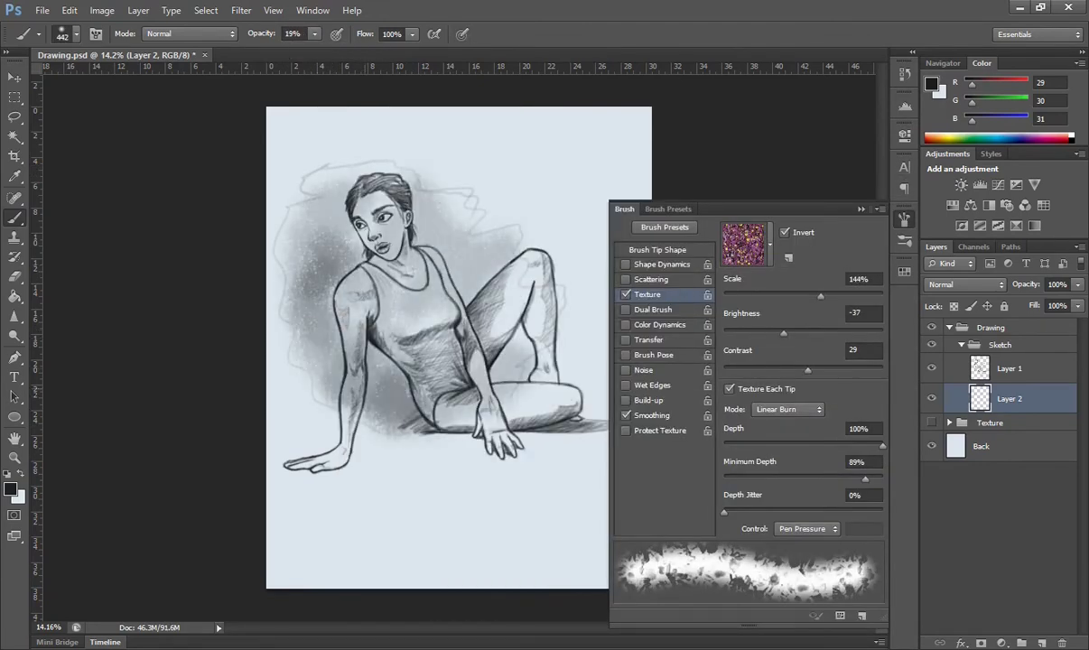
Darken the smoky shading around the figure with a smaller, different brush tip.
right_click(478, 221)
key("Return")
right_click(343, 318)
key("Return")
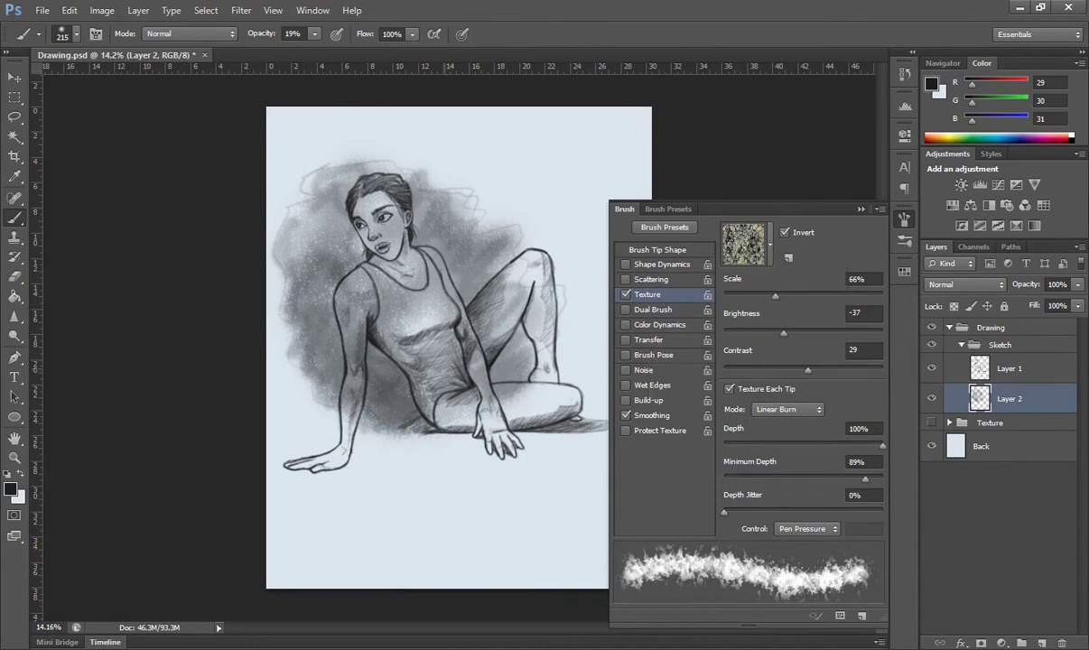
left_click_drag(271, 262, 379, 388)
left_click_drag(487, 167, 271, 361)
Sample a mid gray from the canvas and paint lighter shading around the figure.
key("i")
left_click(505, 226, "alt")
left_click_drag(515, 163, 407, 262)
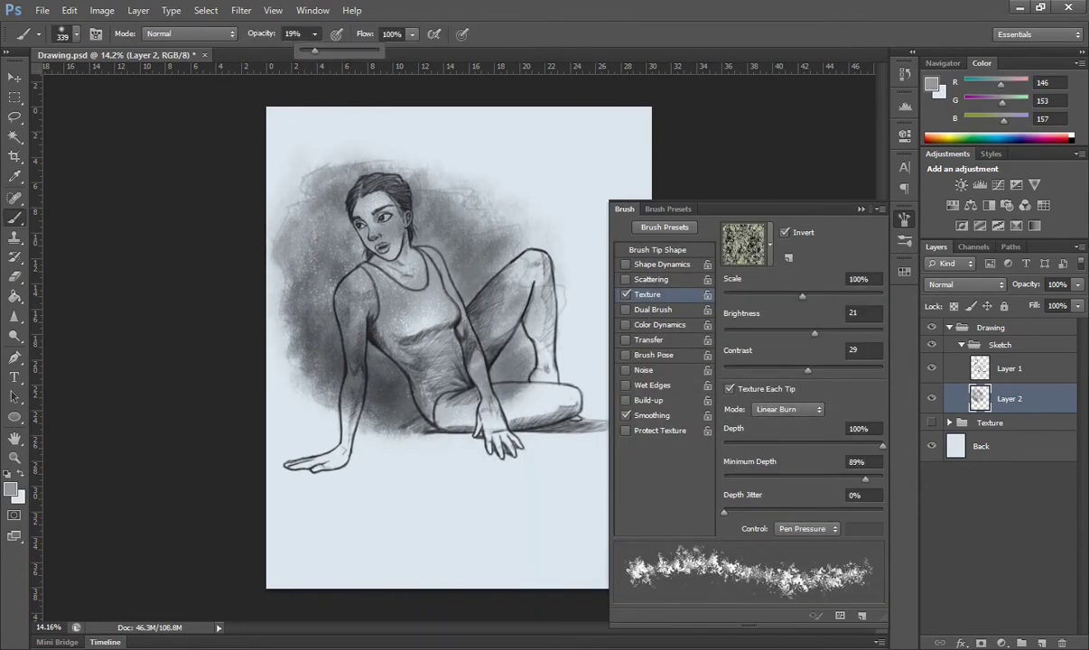
left_click_drag(271, 153, 289, 397)
left_click_drag(550, 243, 488, 379)
On Layer 1, lasso-select the area around the figure's outline.
key("F5")
key("alt+bracketright")
key("l")
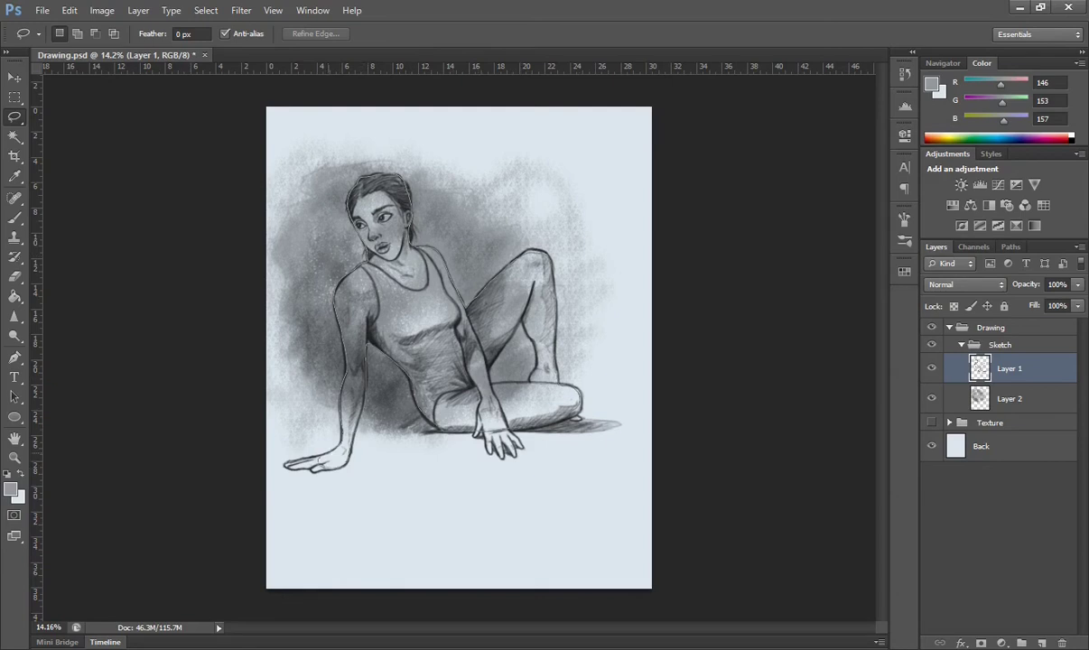
left_click_drag(379, 173, 321, 465)
On Layer 2, softly erase the smoke with a 19% opacity eraser, then deselect.
key("e")
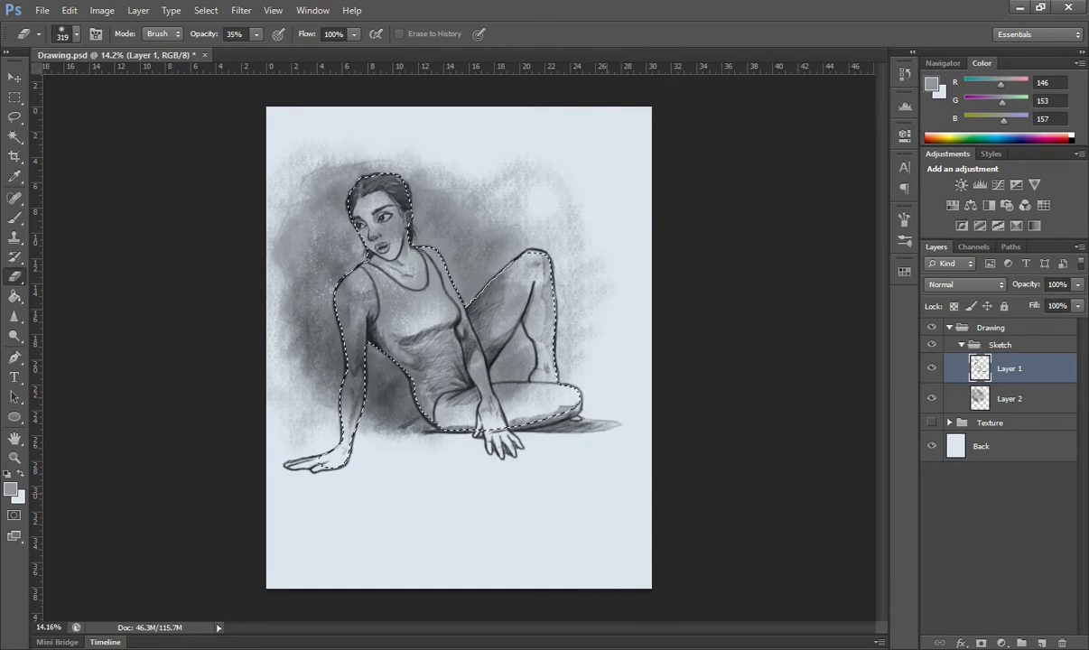
left_click(1008, 398)
key("1")
key("9")
right_click(531, 301)
left_click_drag(660, 334, 643, 334)
key("Return")
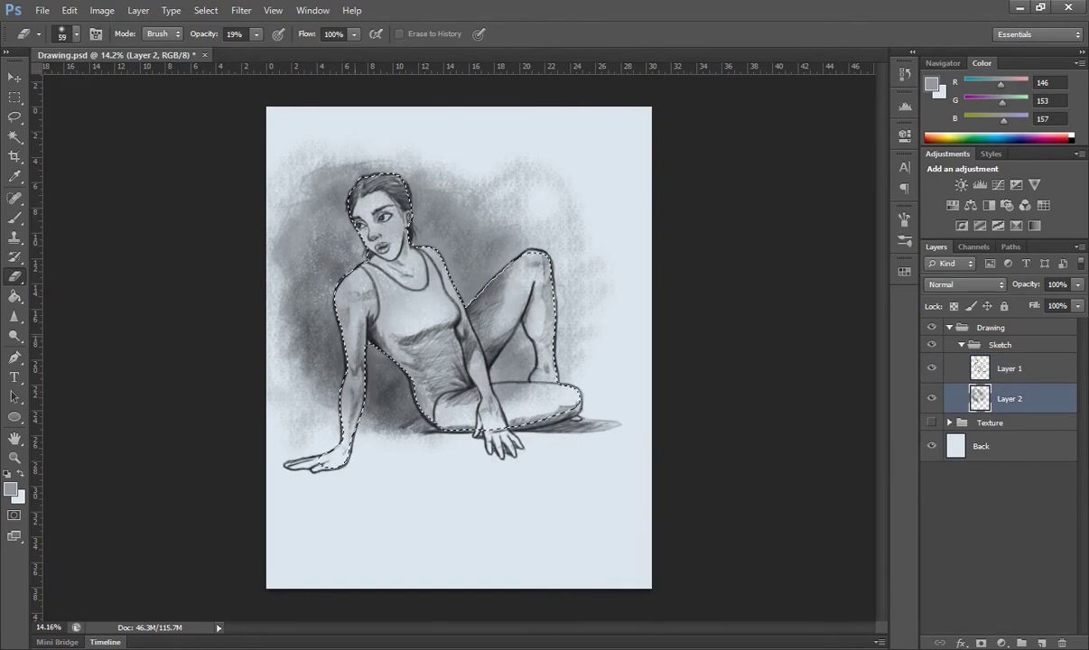
key("bracketright")
key("bracketright")
key("bracketright")
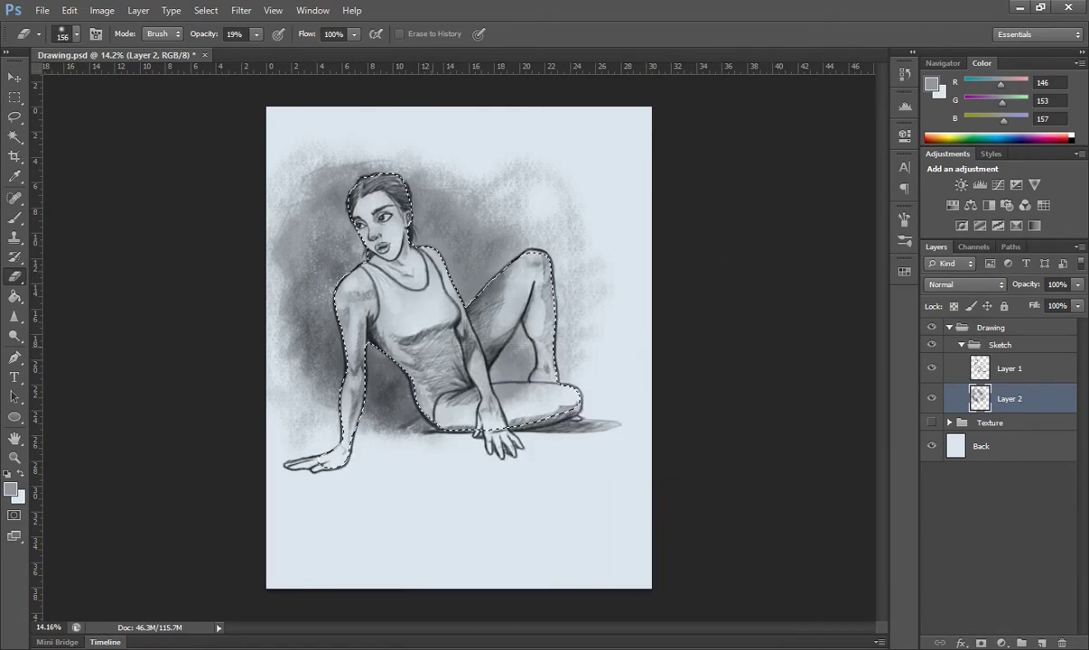
key("ctrl+d")
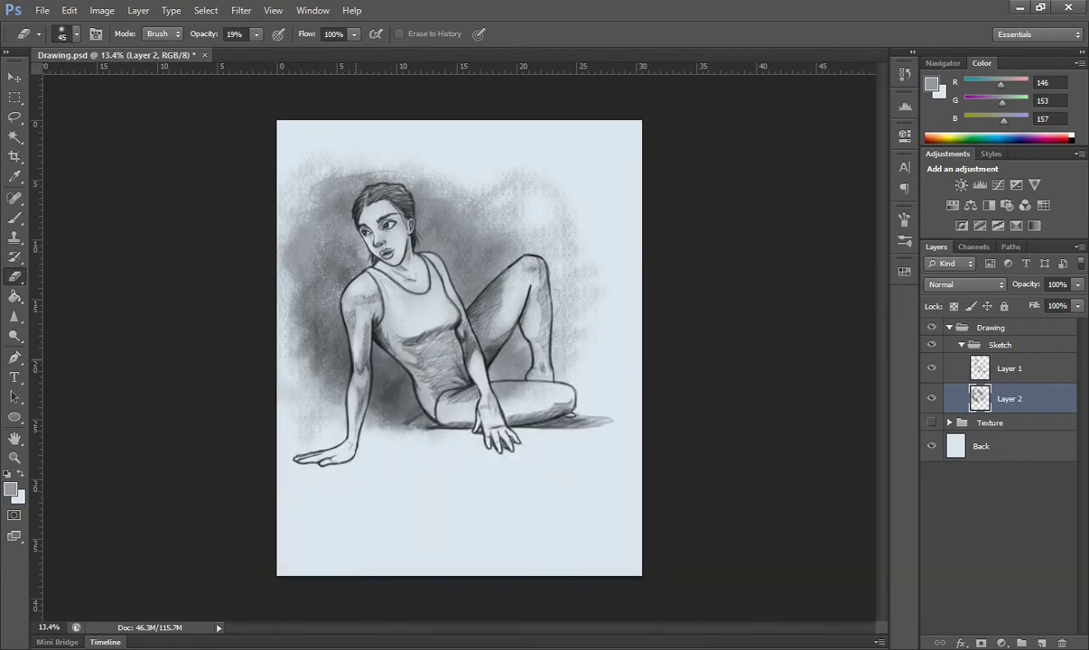
key("bracketright")
key("bracketright")
key("bracketright")
Choose the textured brush preset and enable its texture in the Brush settings.
key("b")
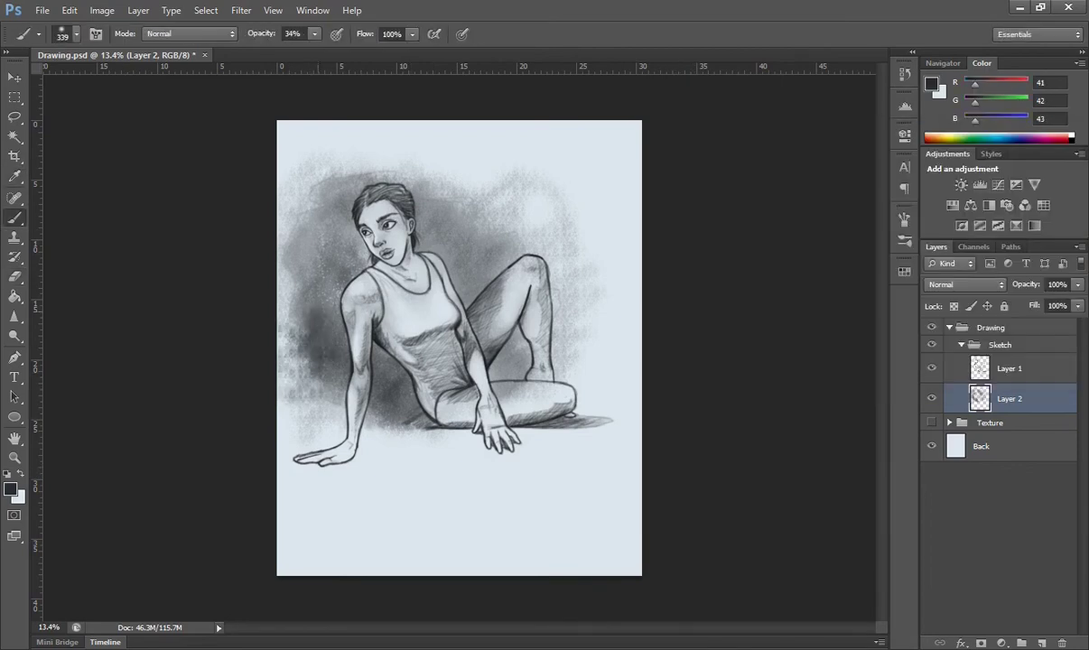
right_click(366, 334)
key("Return")
right_click(371, 323)
key("Return")
left_click(386, 406, "alt")
key("F5")
right_click(354, 323)
key("Return")
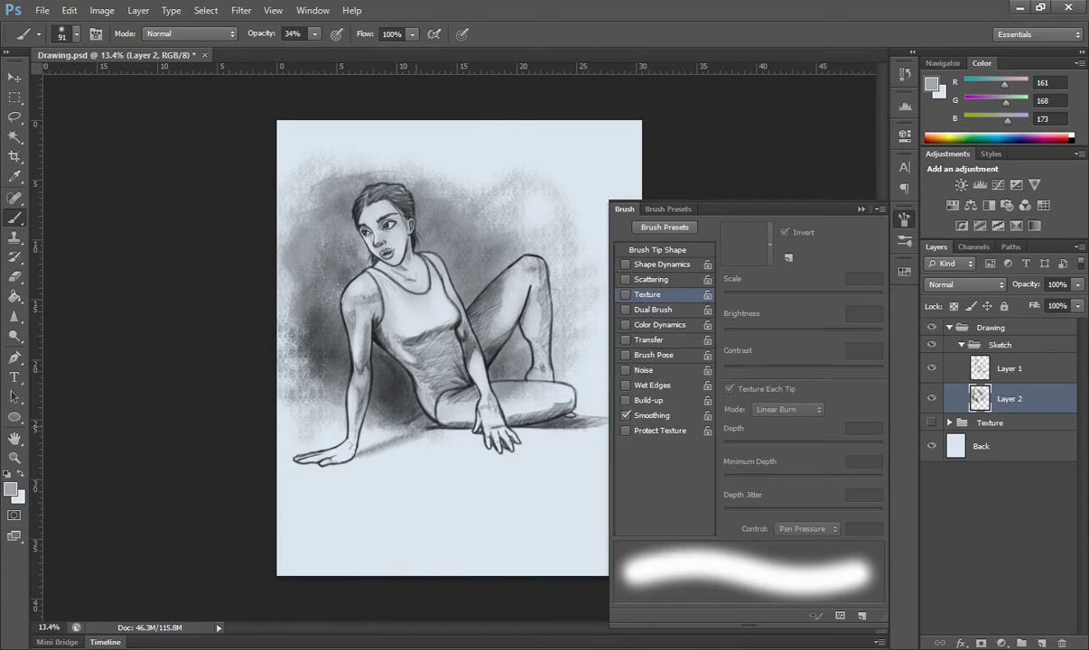
right_click(383, 336)
key("Return")
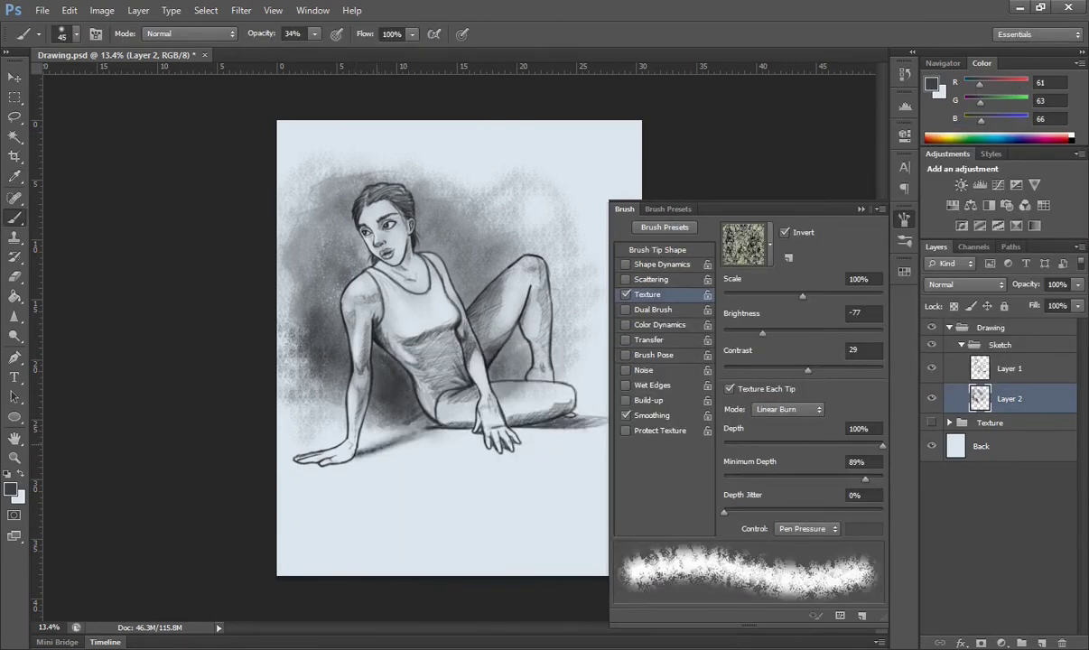
key("F5")
Switch to the Eraser and bring its size down to about 65 px.
key("ctrl+minus")
key("e")
key("bracketleft")
key("bracketleft")
key("bracketleft")
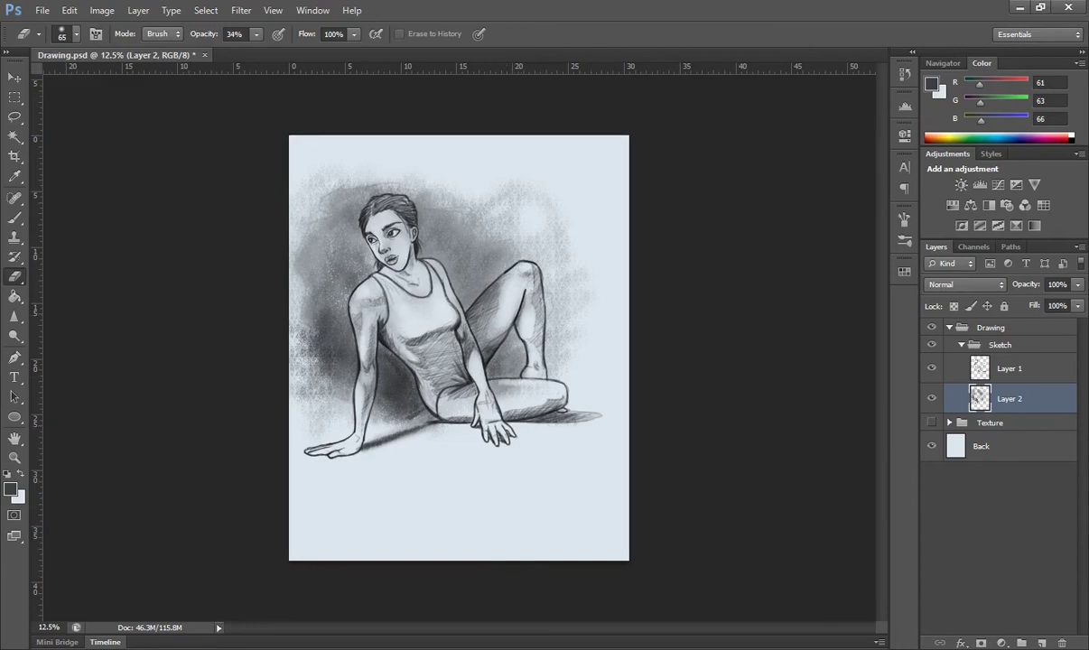
key("bracketleft")
key("bracketleft")
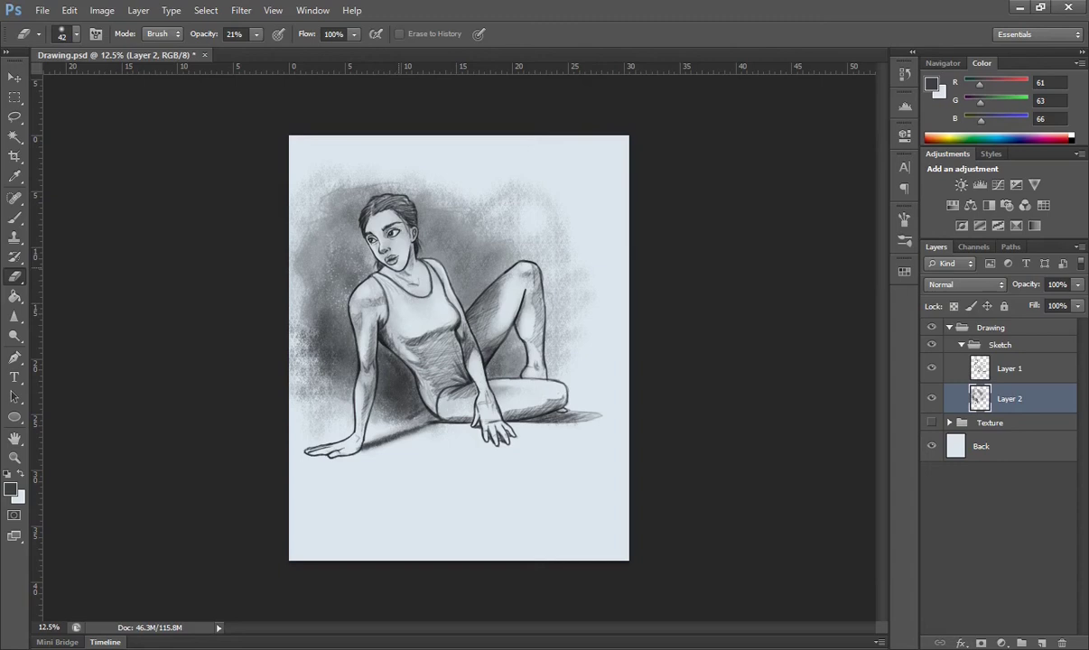
right_click(352, 217)
key("Return")
right_click(361, 209)
key("Return")
Erase highlights on the face and chest with a 20 px eraser at 46% opacity.
scroll(398, 247, "up", 5)
right_click(335, 276)
key("Return")
right_click(328, 272)
key("Return")
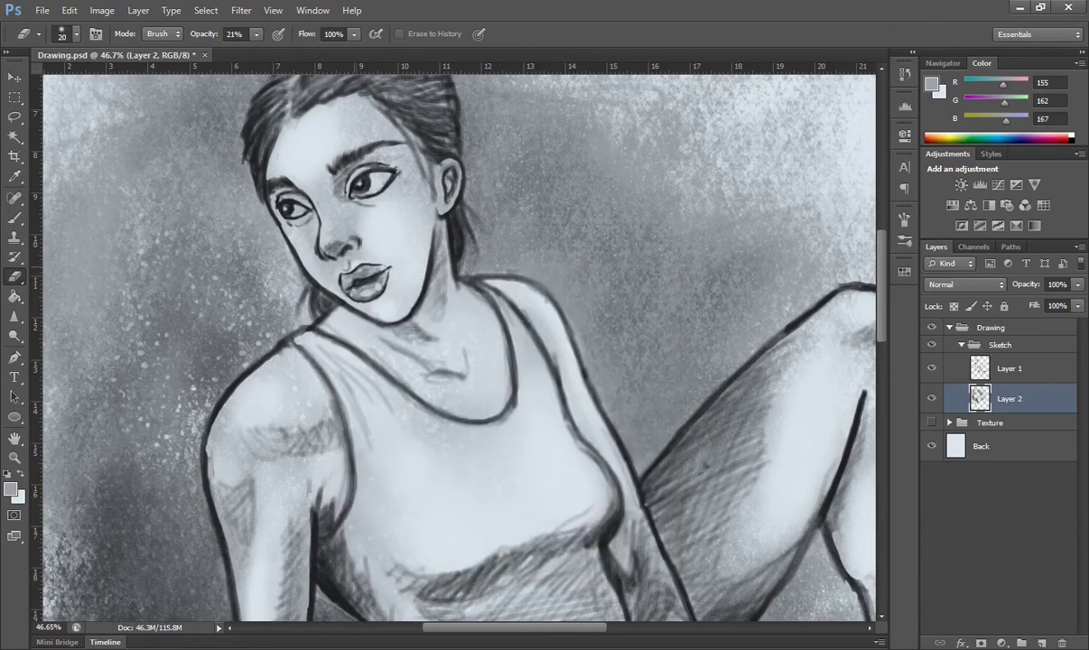
key("4")
key("6")
right_click(298, 231)
key("Return")
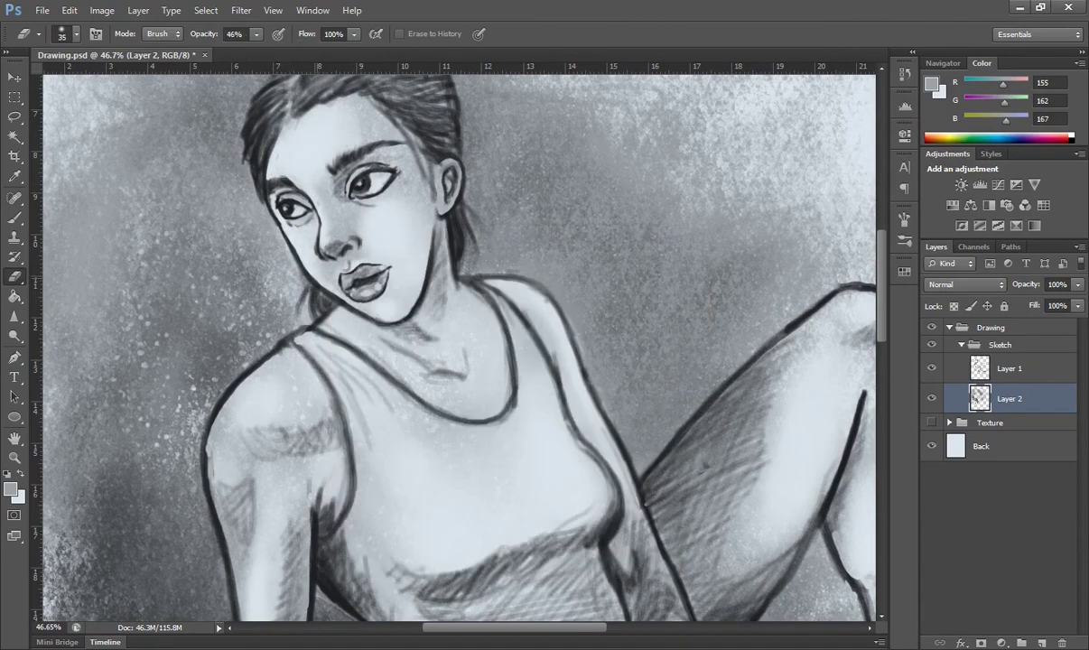
Fit the whole drawing in view and adjust the brush texture settings.
key("z")
key("ctrl+minus")
key("ctrl+minus")
key("ctrl+minus")
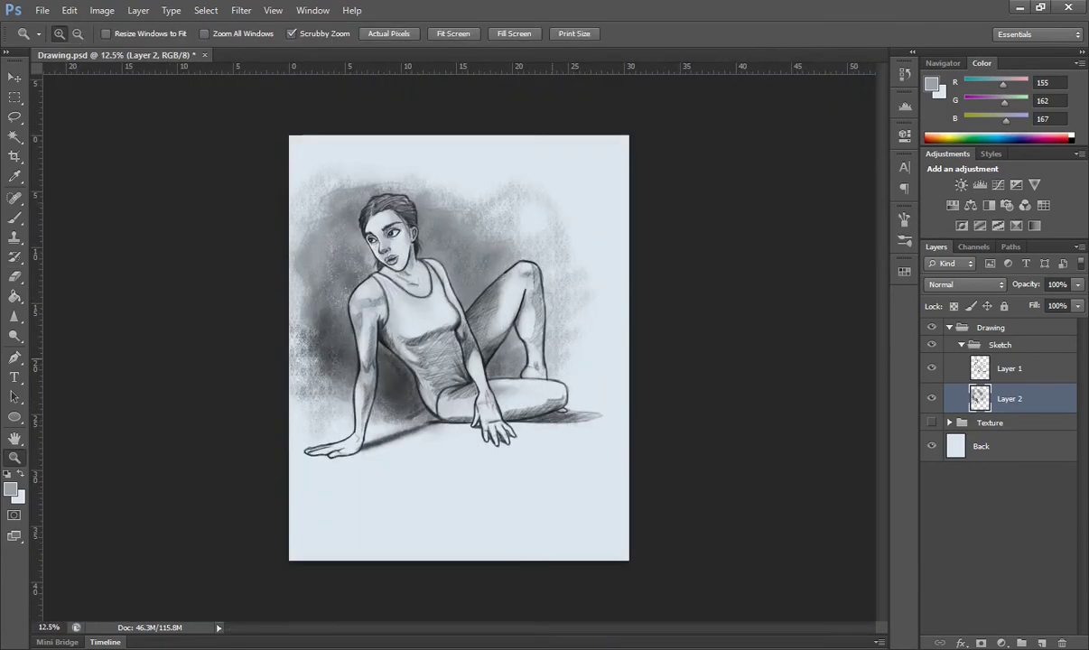
key("ctrl+0")
key("b")
right_click(316, 255)
key("F5")
left_click(254, 146, "alt")
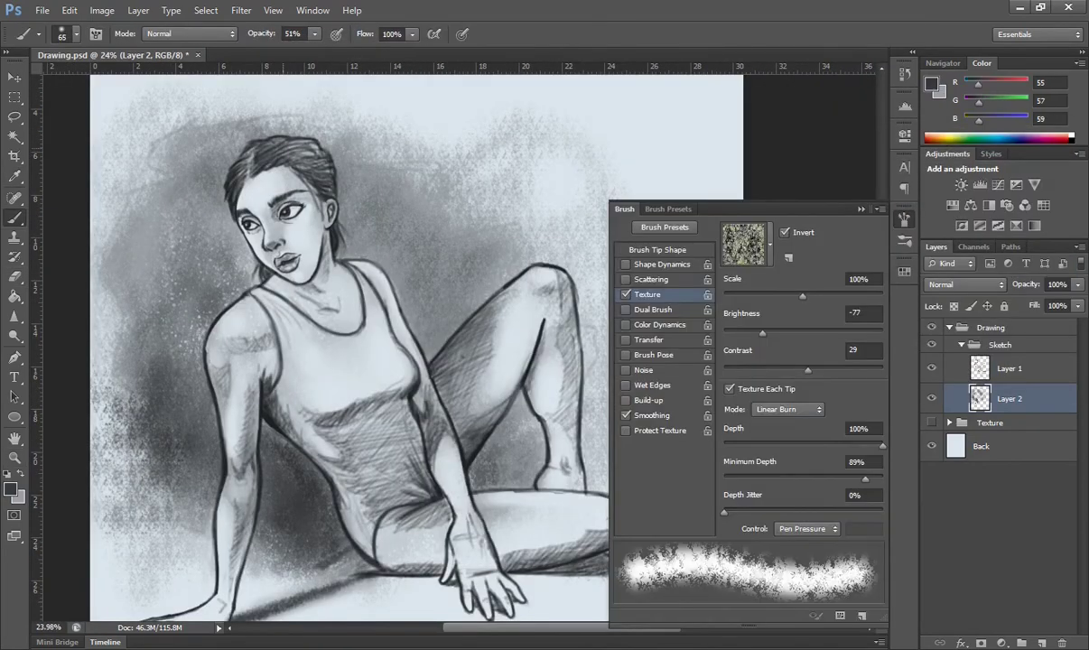
key("e")
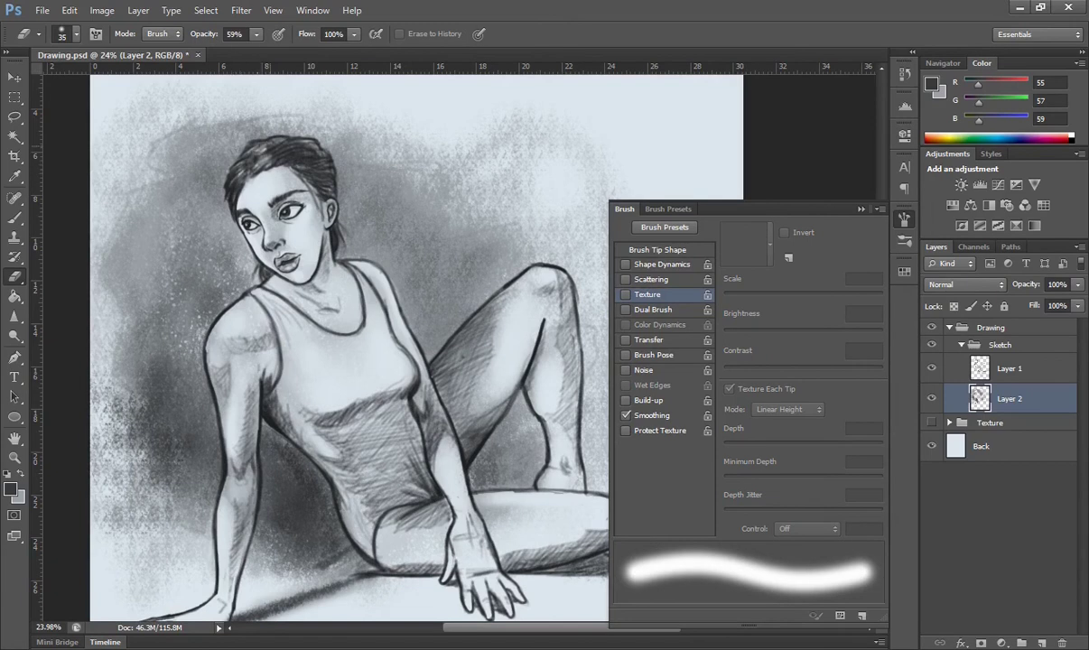
key("F5")
left_click_drag(452, 343, 470, 389)
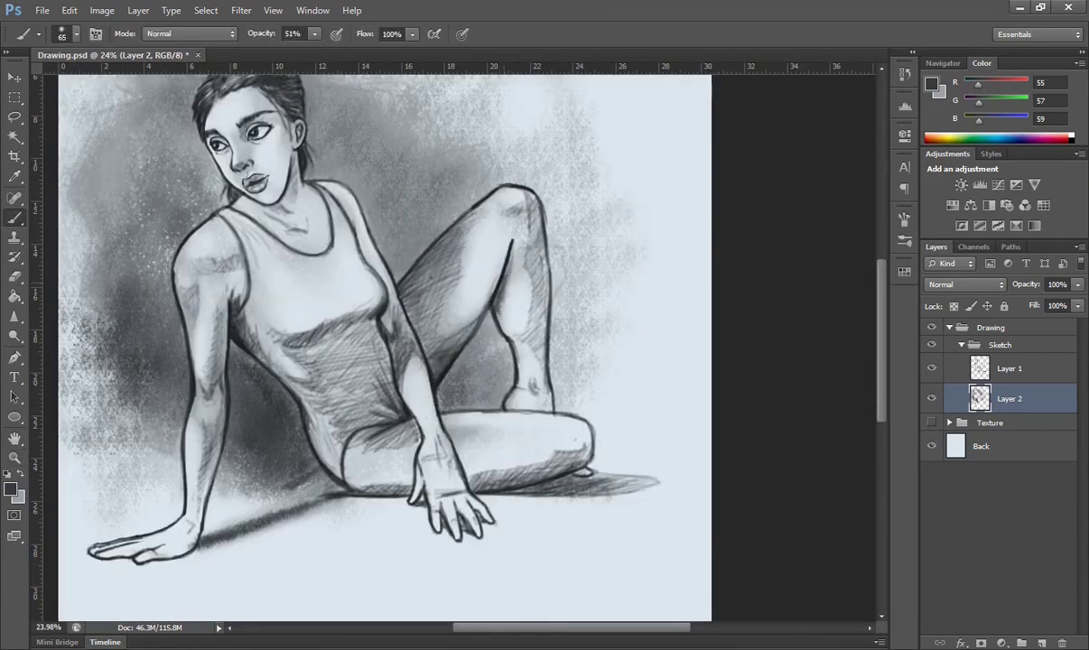
On Layer 1, draw dark lines along the thigh top and knee with an 18 px brush at 75% opacity.
key("z")
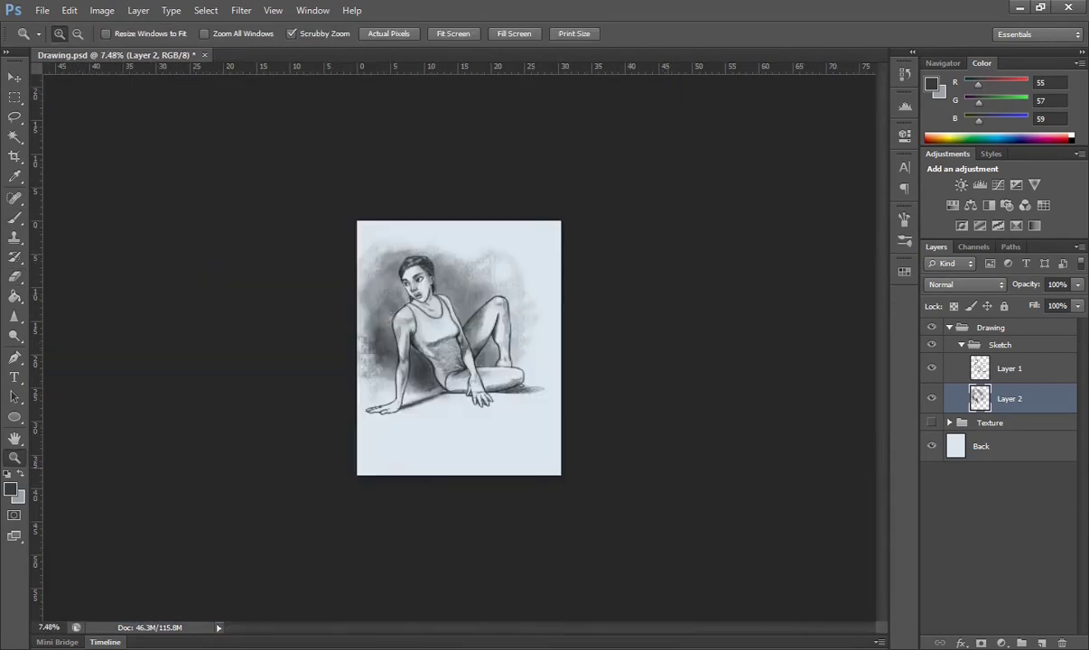
left_click_drag(478, 262, 425, 262)
key("alt+]")
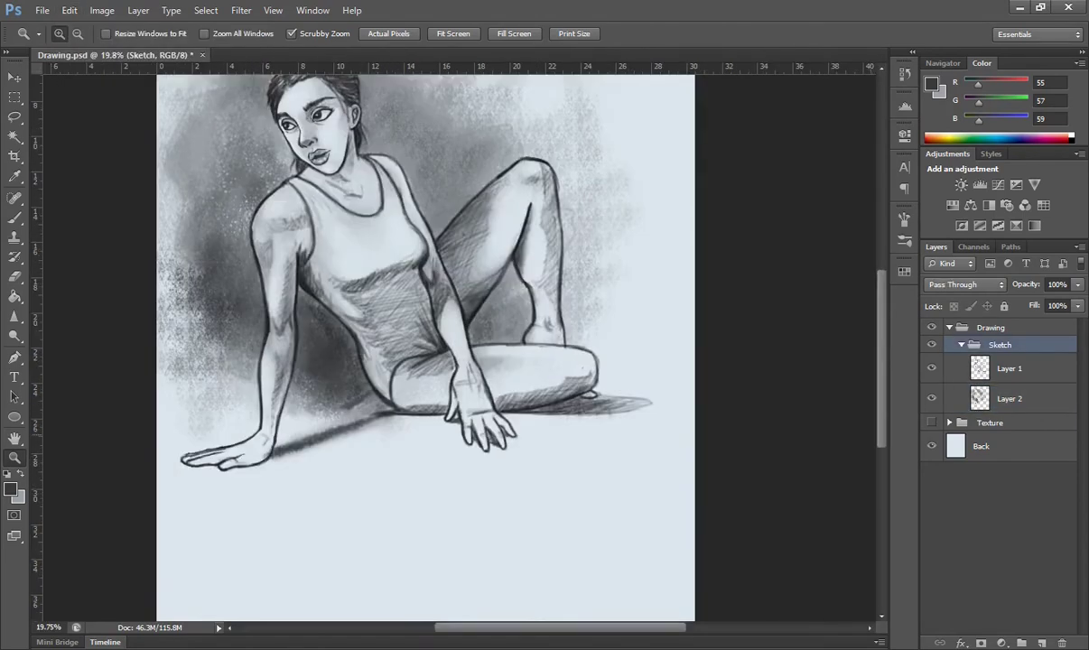
key("b")
key("7")
key("5")
left_click_drag(493, 343, 617, 353)
left_click_drag(597, 393, 615, 389)
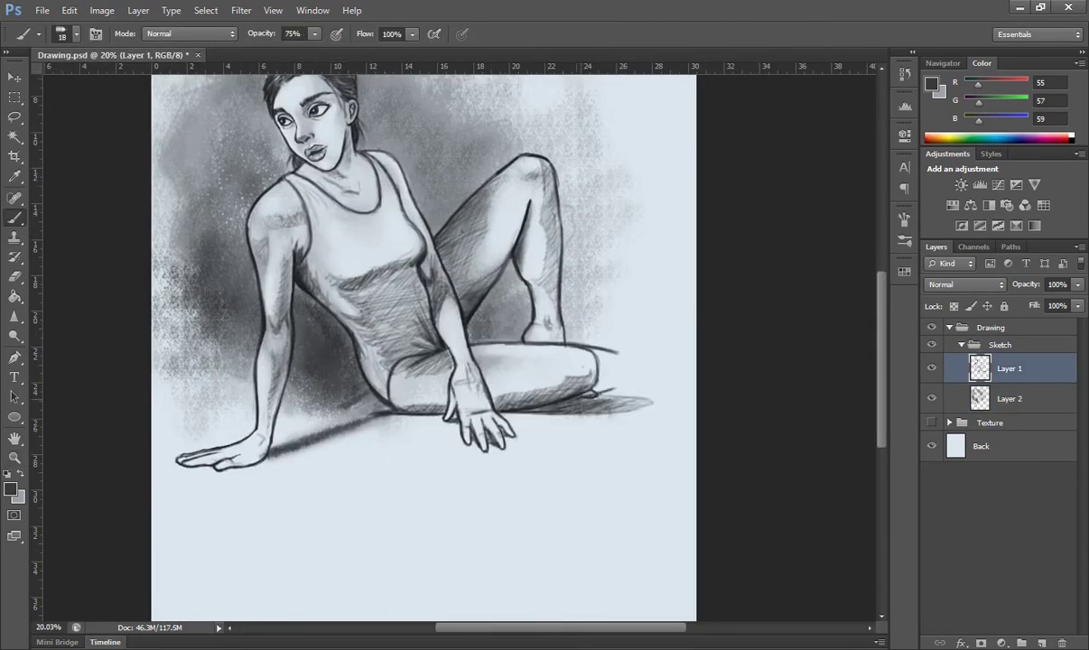
Touch up the knee outline with the Eraser and redraw it with dark strokes.
key("e")
mouse_move(524, 375)
left_mouse_down()
mouse_move(585, 345)
mouse_move(502, 378)
mouse_move(381, 389)
mouse_move(413, 390)
left_mouse_up()
key("b")
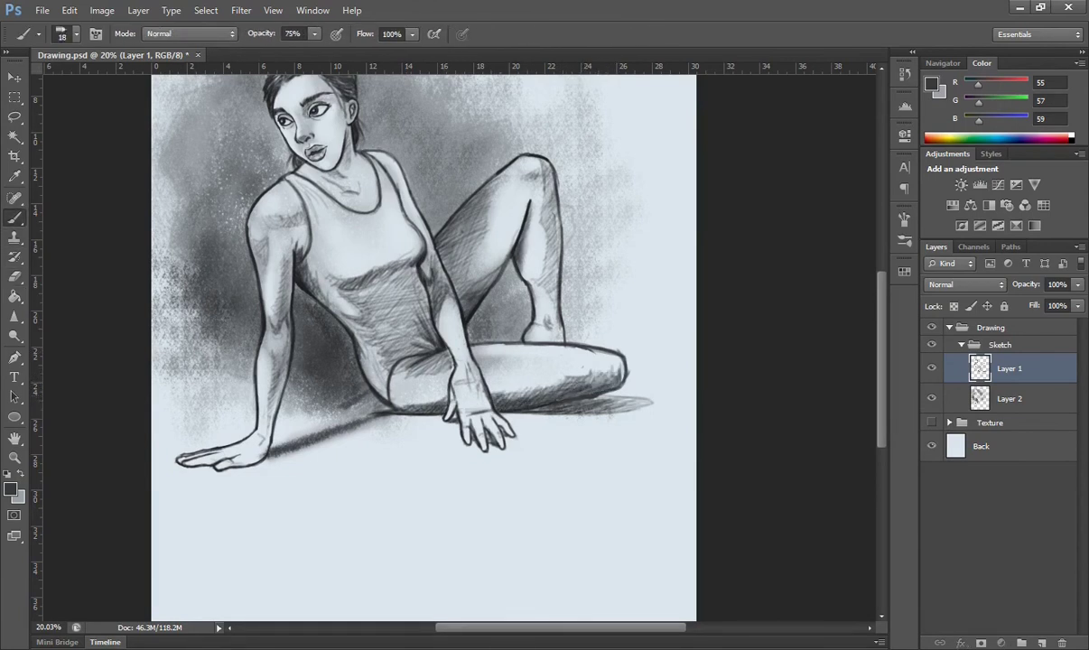
right_click(476, 321)
key("Escape")
Set the textured brush to Brightness -31 and Minimum Depth 89%, toggling between Layers 1 and 2.
key("alt+bracketleft")
key("F5")
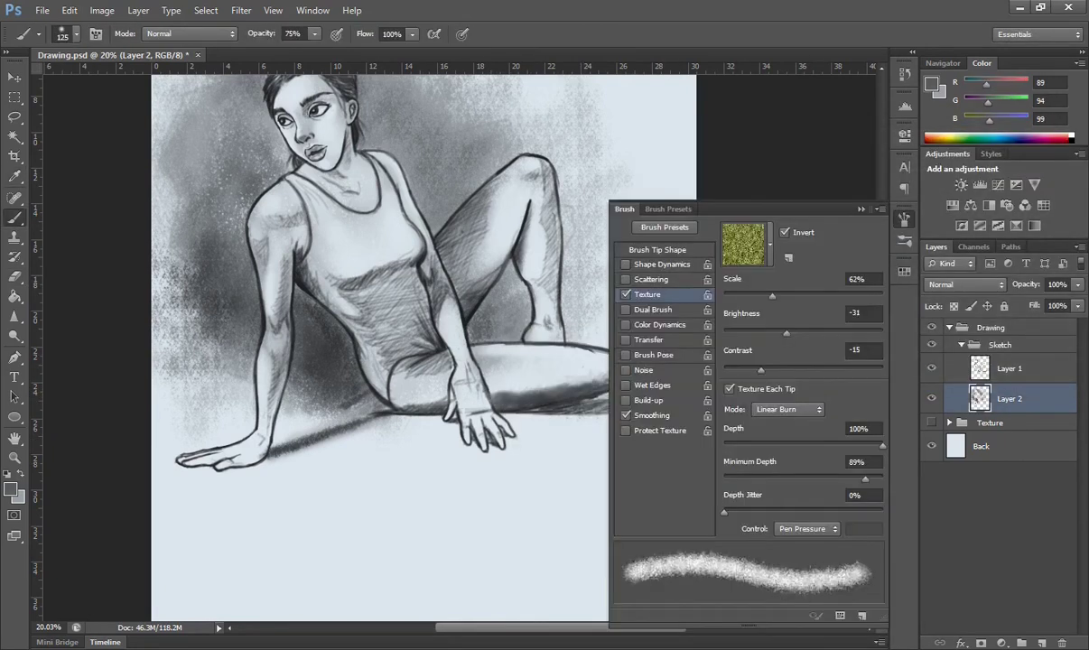
key("F5")
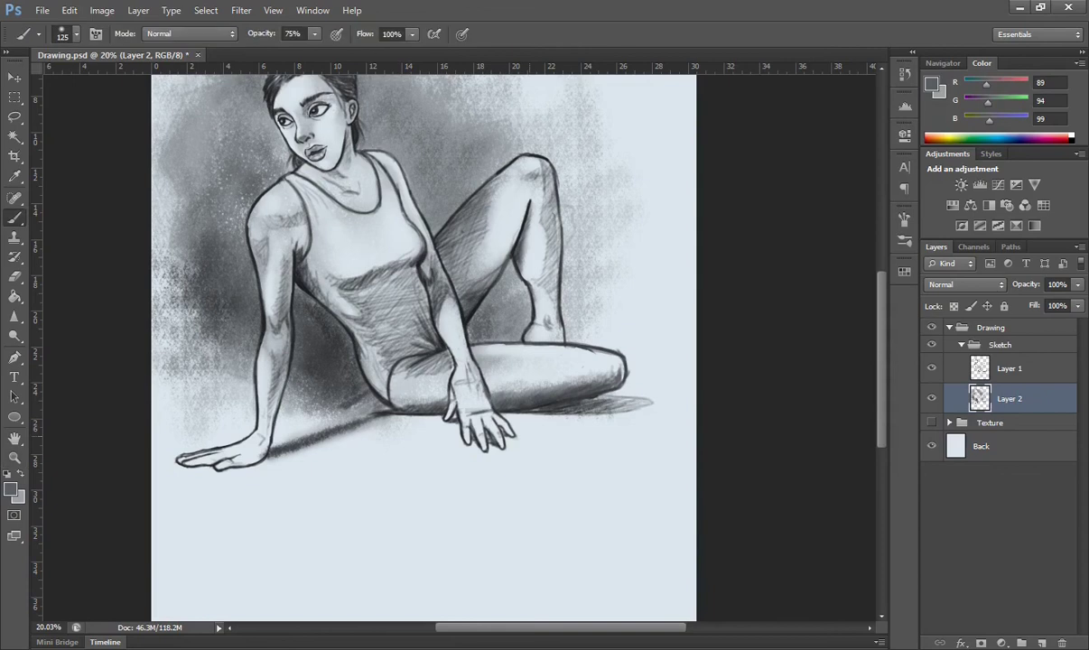
key("e")
key("alt+bracketright")
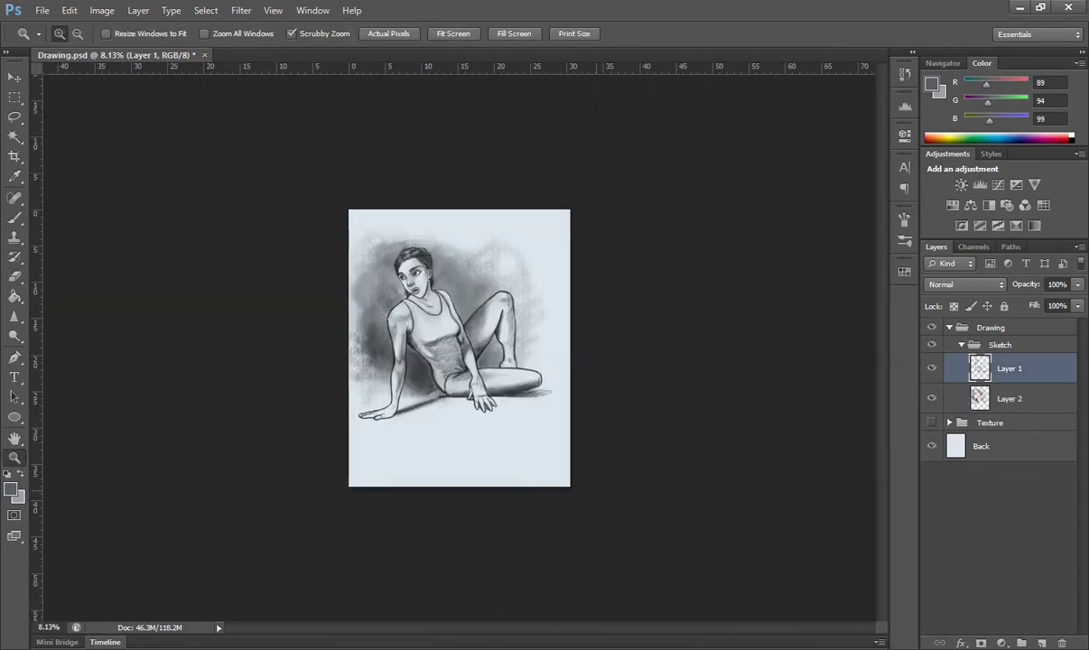
key("b")
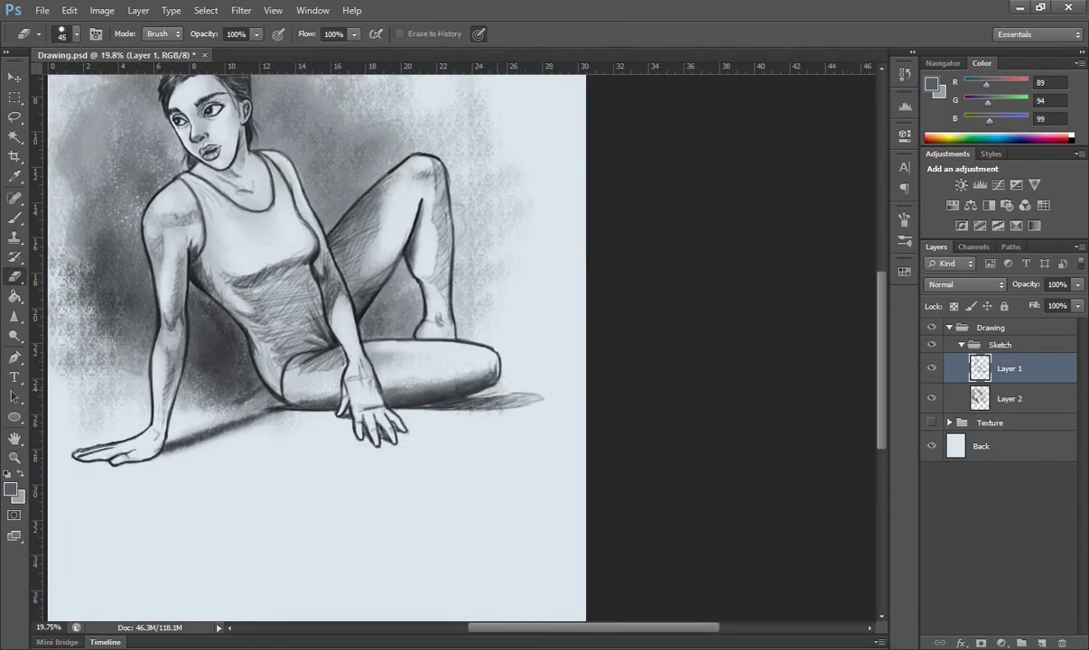
key("alt+bracketleft")
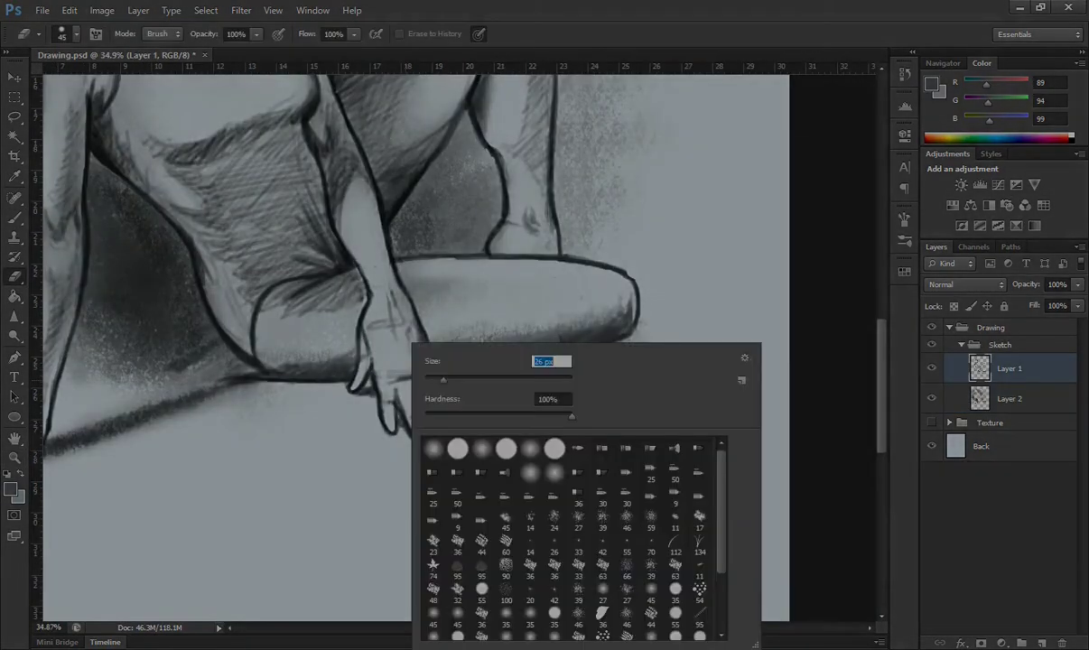